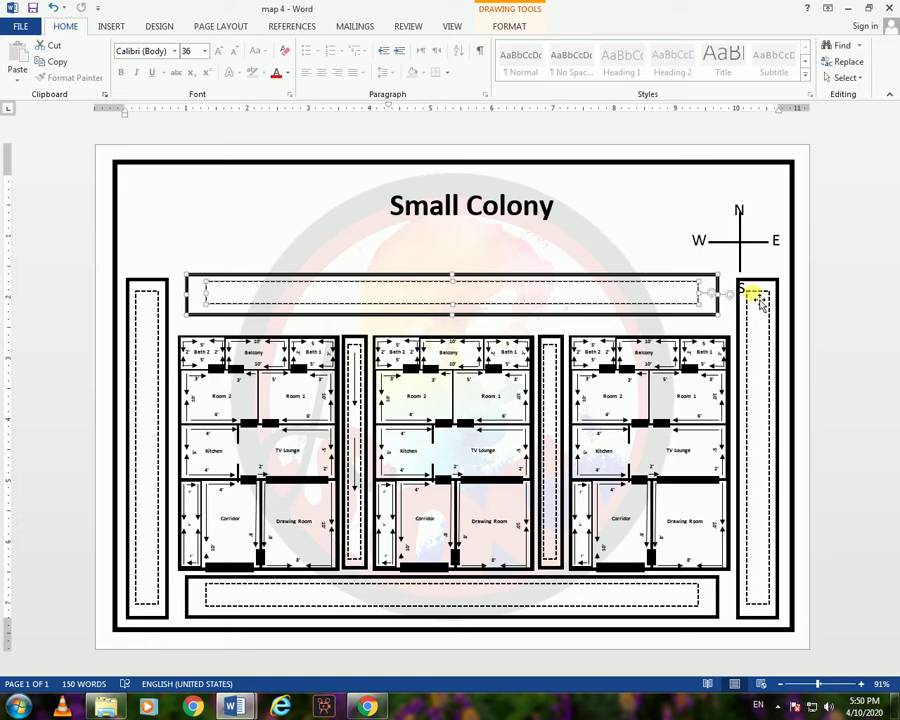
- Lower the right road strip so it starts just under the S label
click(763, 295)
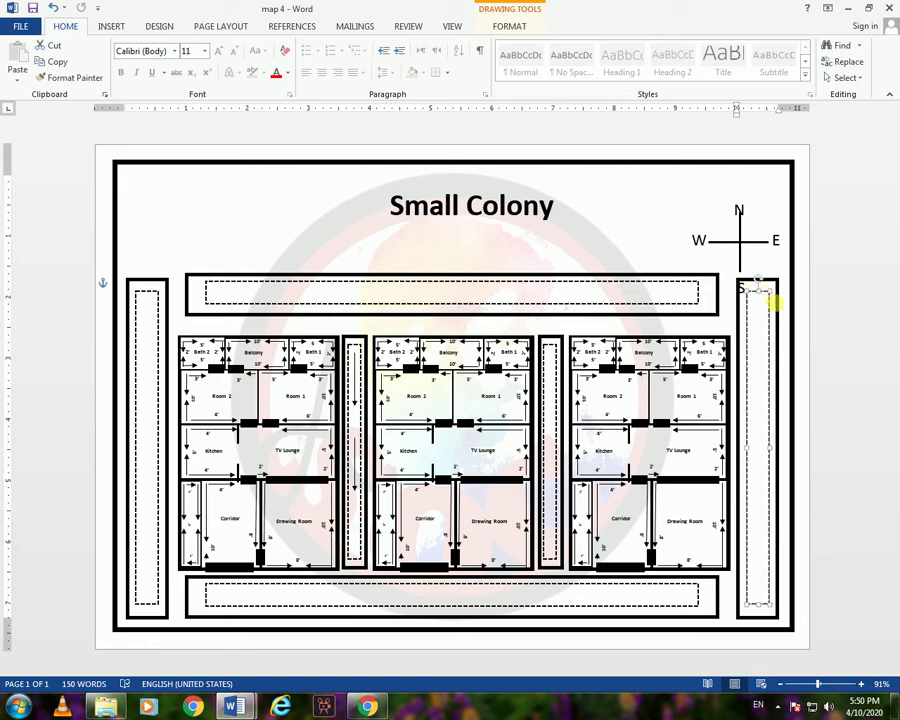
click(778, 305)
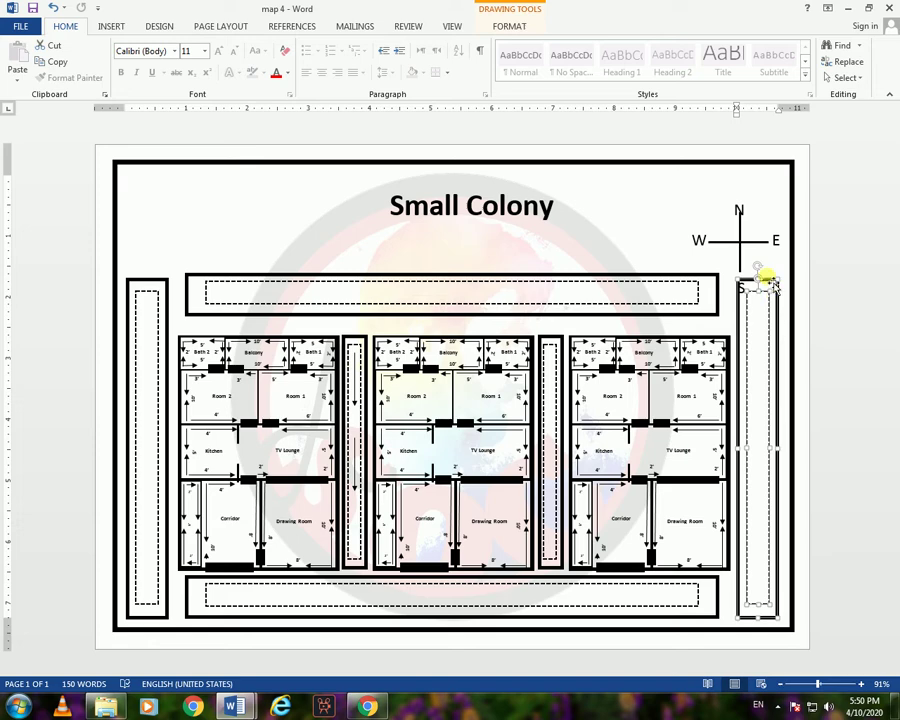
right_click(771, 288)
mouse_move(805, 362)
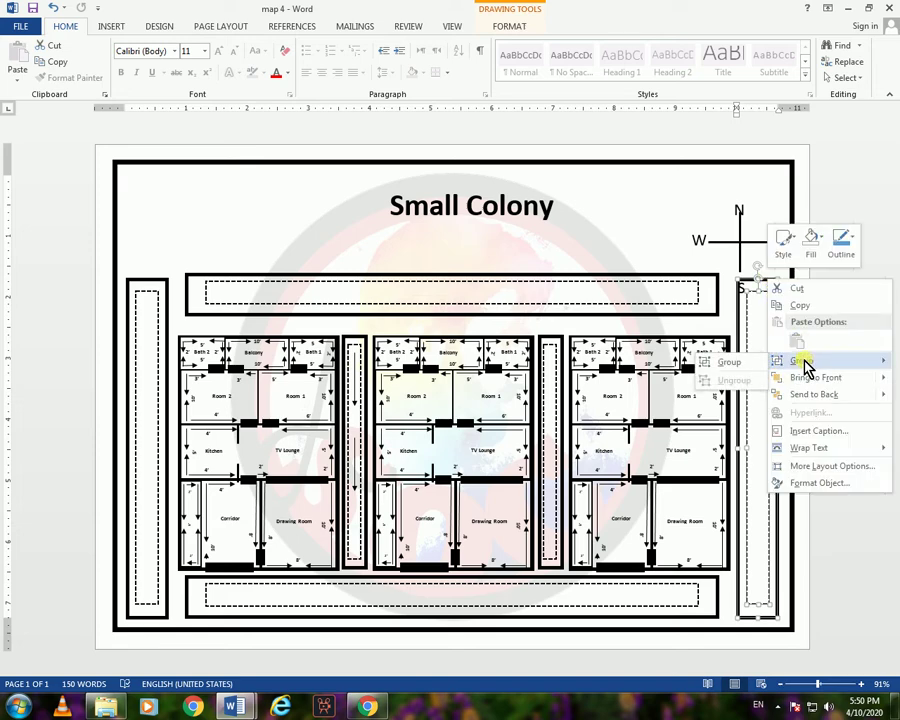
click(745, 370)
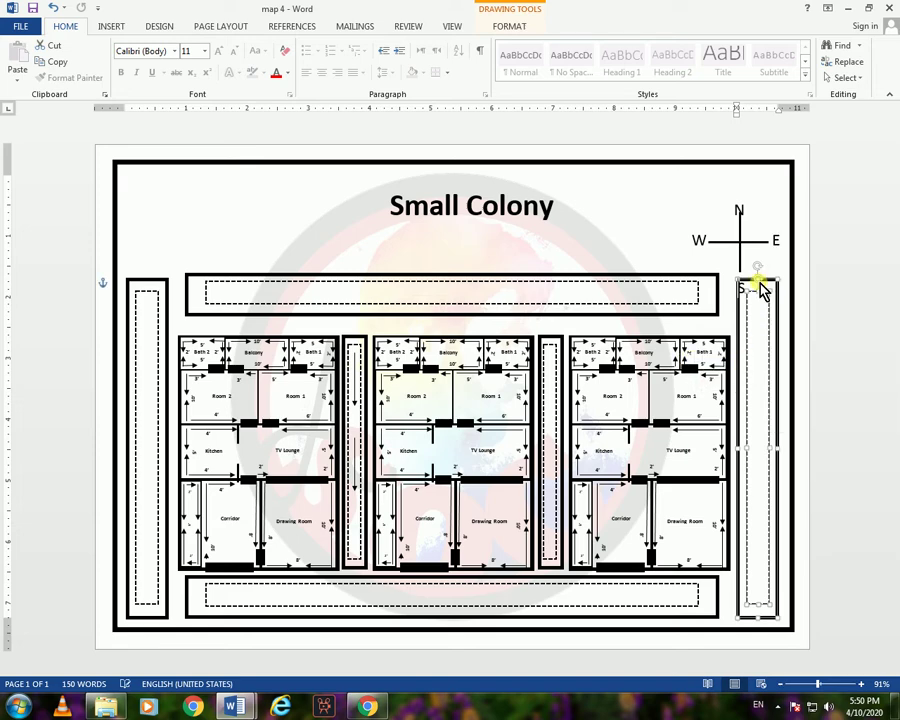
drag(763, 290, 759, 300)
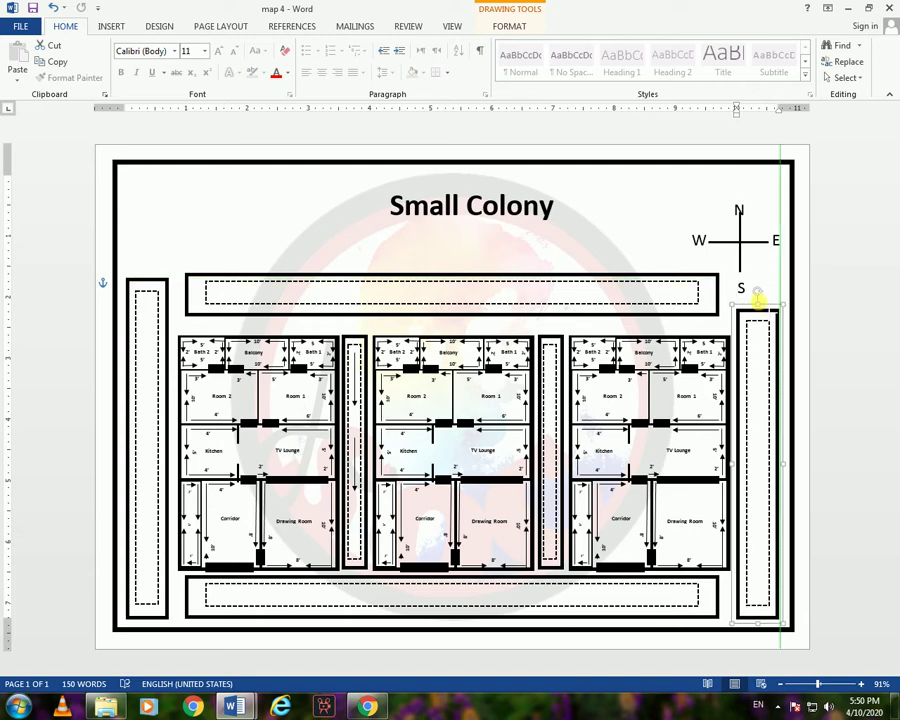
drag(758, 301, 758, 308)
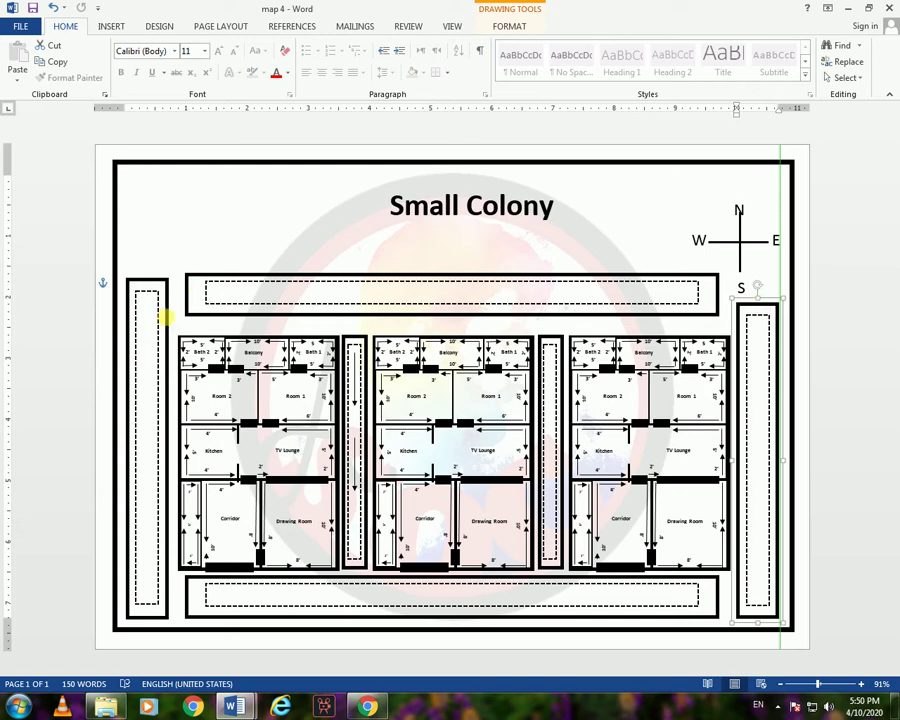
- Delete the left road strip and put a copy of the right strip at the left edge
click(166, 322)
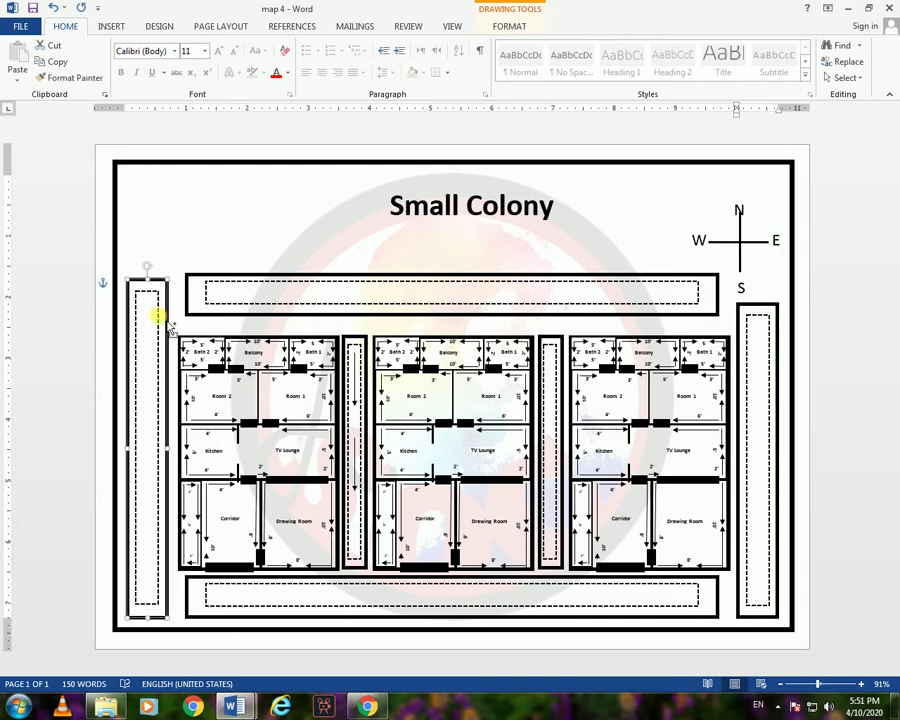
click(165, 322)
key(Delete)
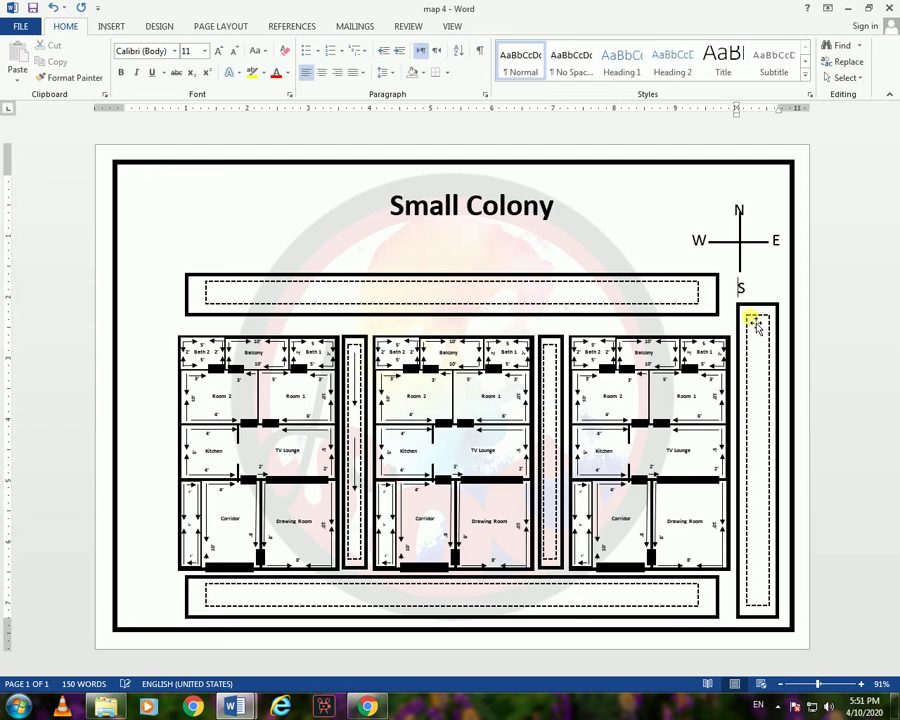
click(750, 318)
drag(750, 318, 133, 325)
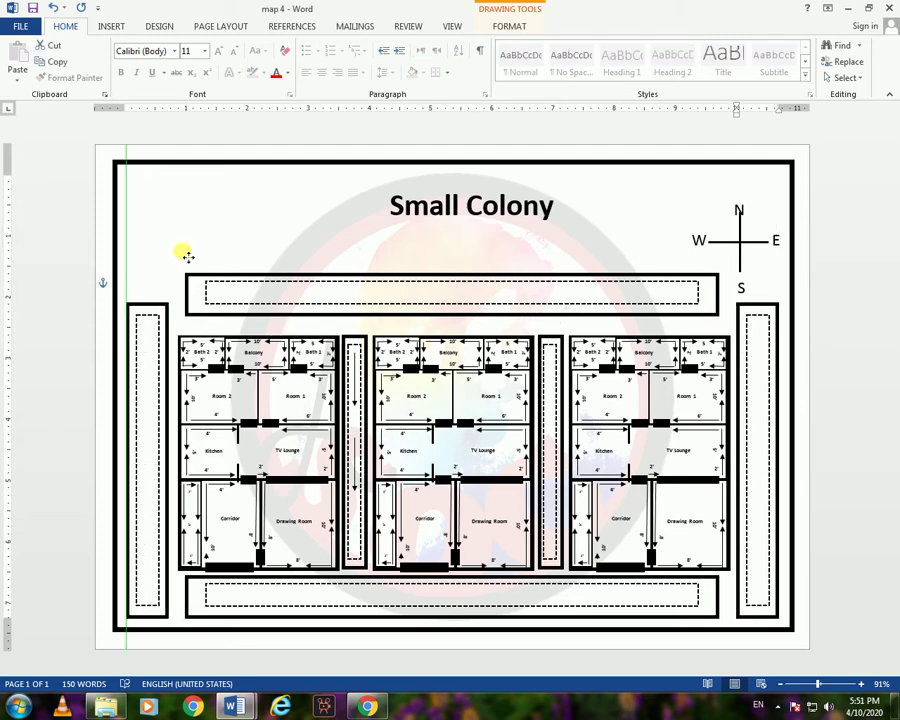
- Insert a simple text box on the top road and replace its placeholder with 'Gulshan e Iqbal'
click(112, 26)
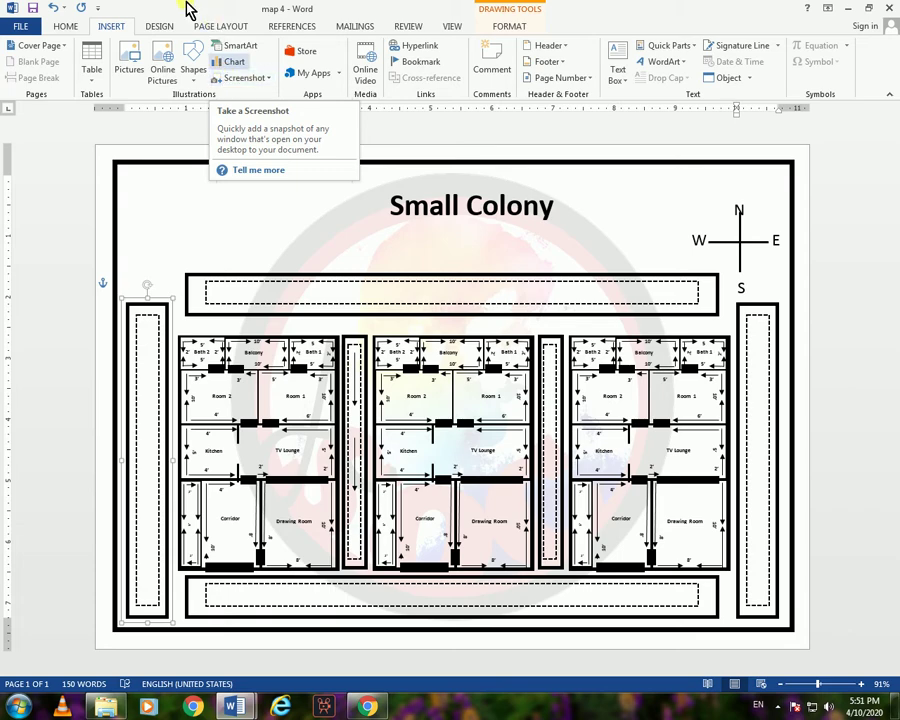
click(622, 72)
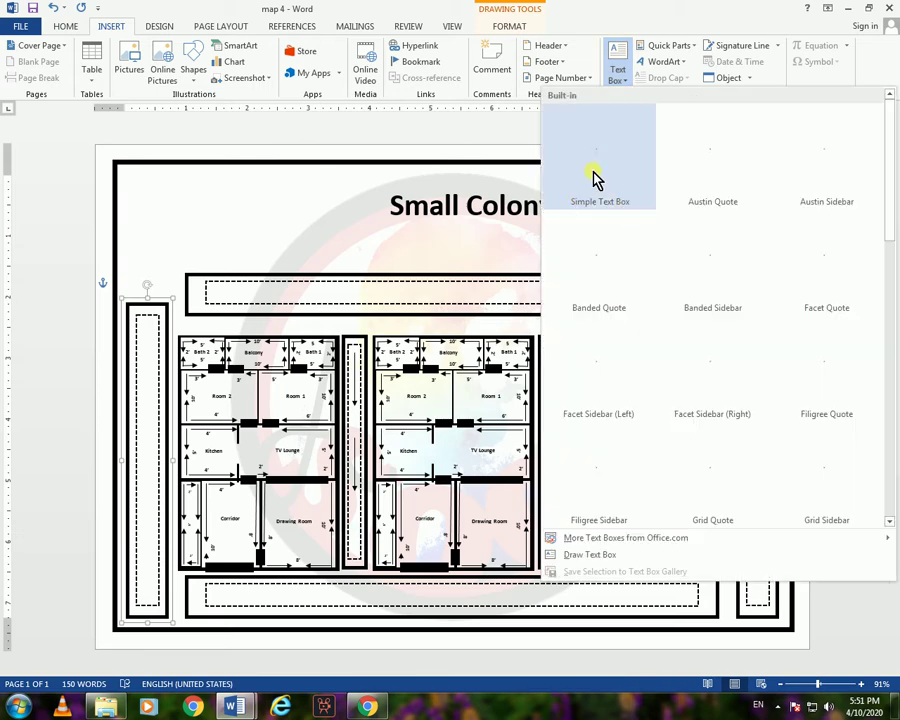
click(589, 174)
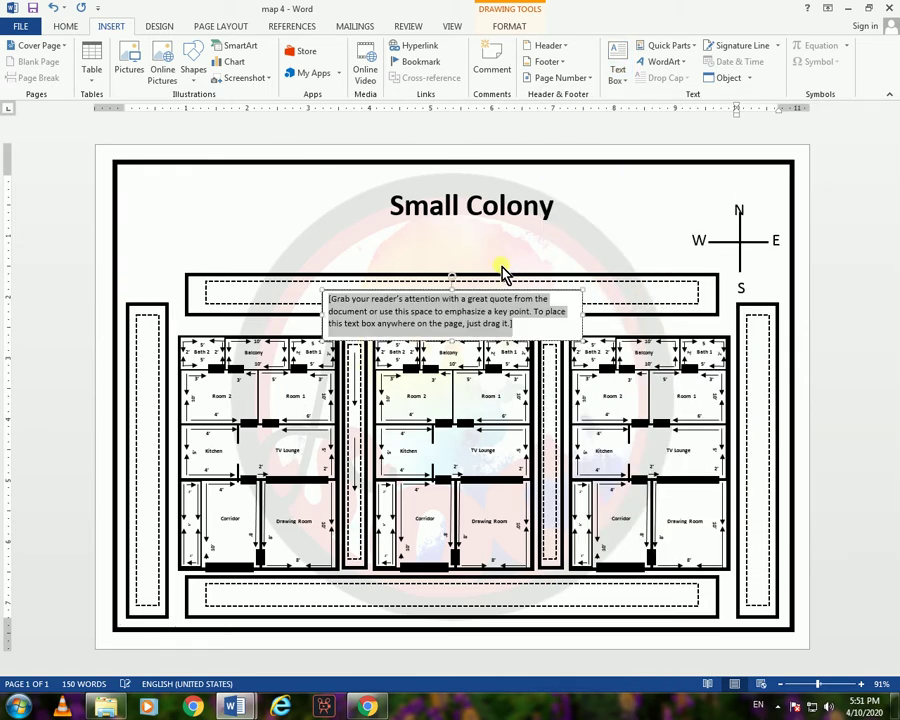
key(Delete)
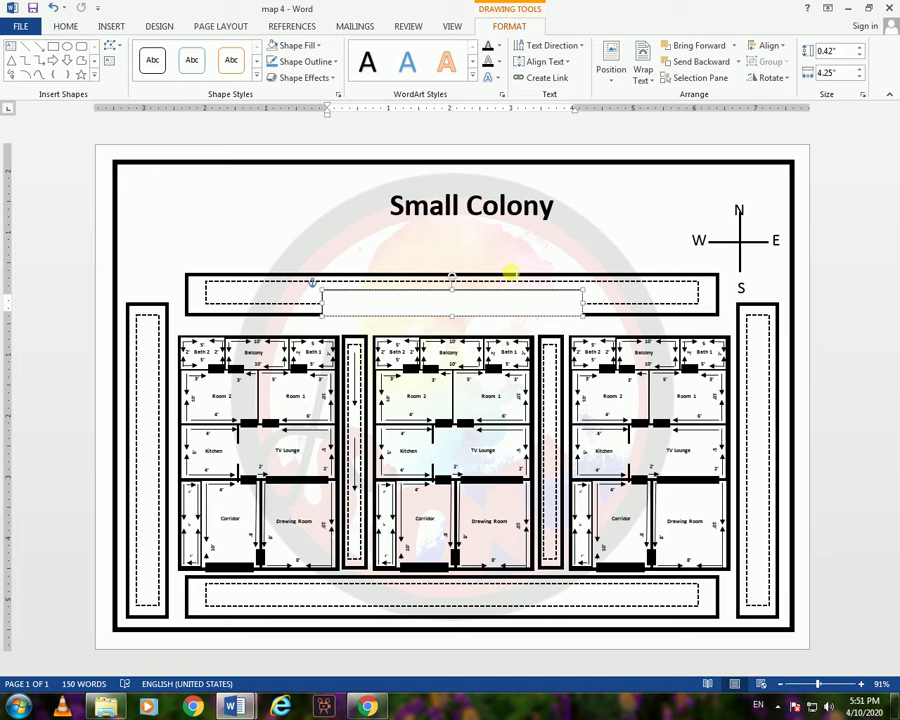
text(gU)
key(BackSpace)
text(L)
key(BackSpace)
key(BackSpace)
text(Gulshan e )
text(Iqbal)
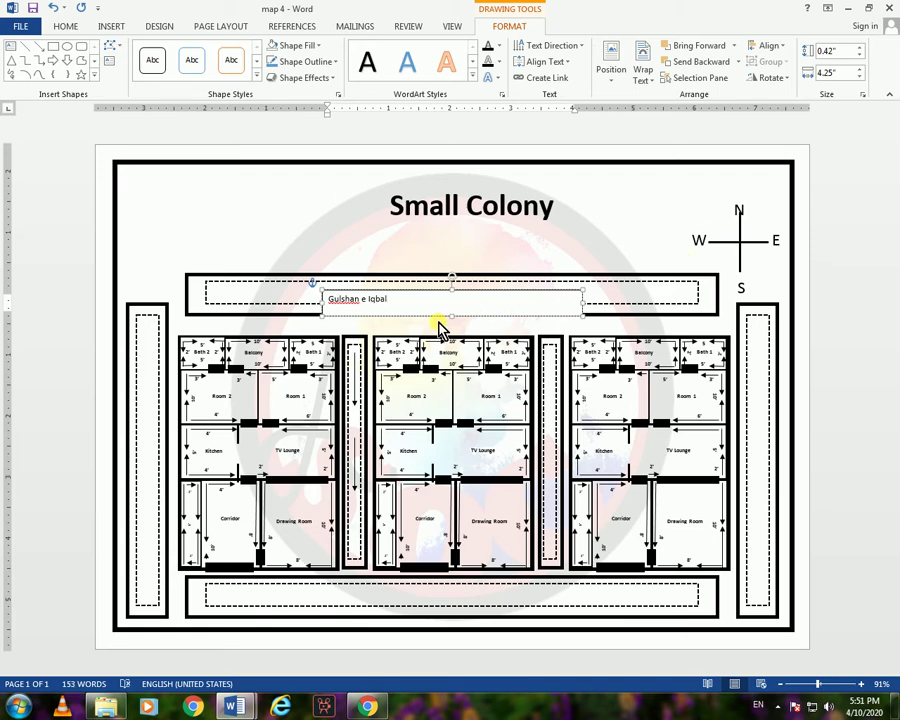
- Give the Gulshan e Iqbal text box no fill and no outline, and narrow it to fit
key(ctrl+a)
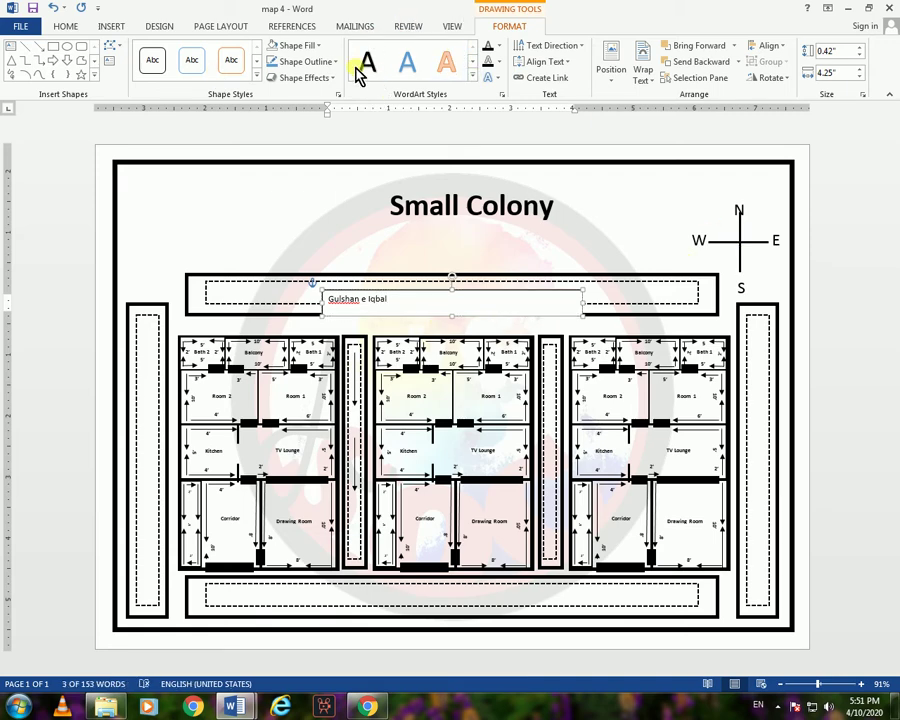
click(295, 52)
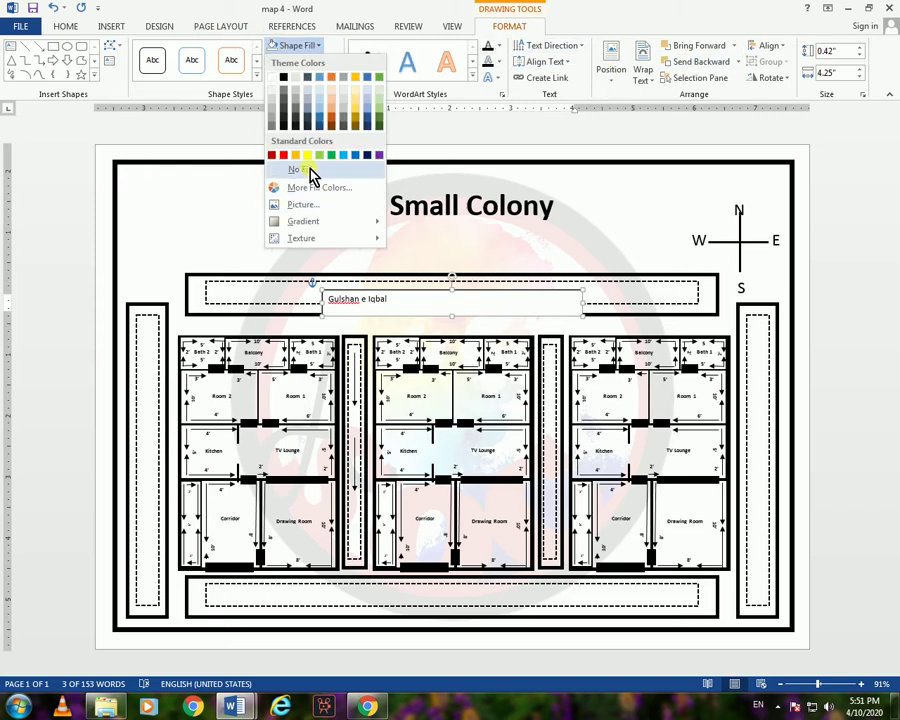
click(310, 170)
click(305, 61)
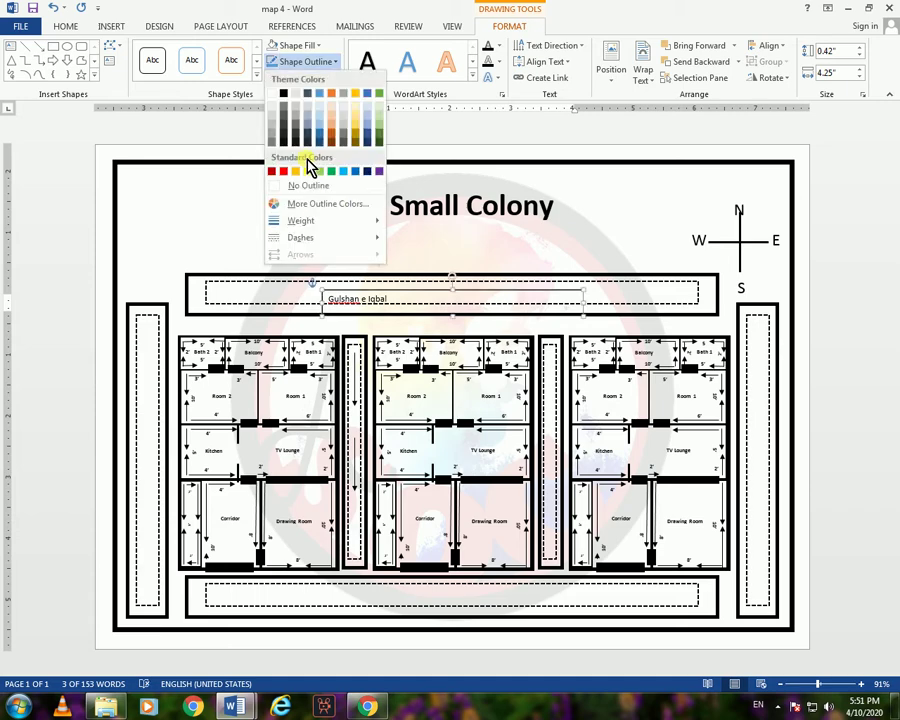
click(582, 318)
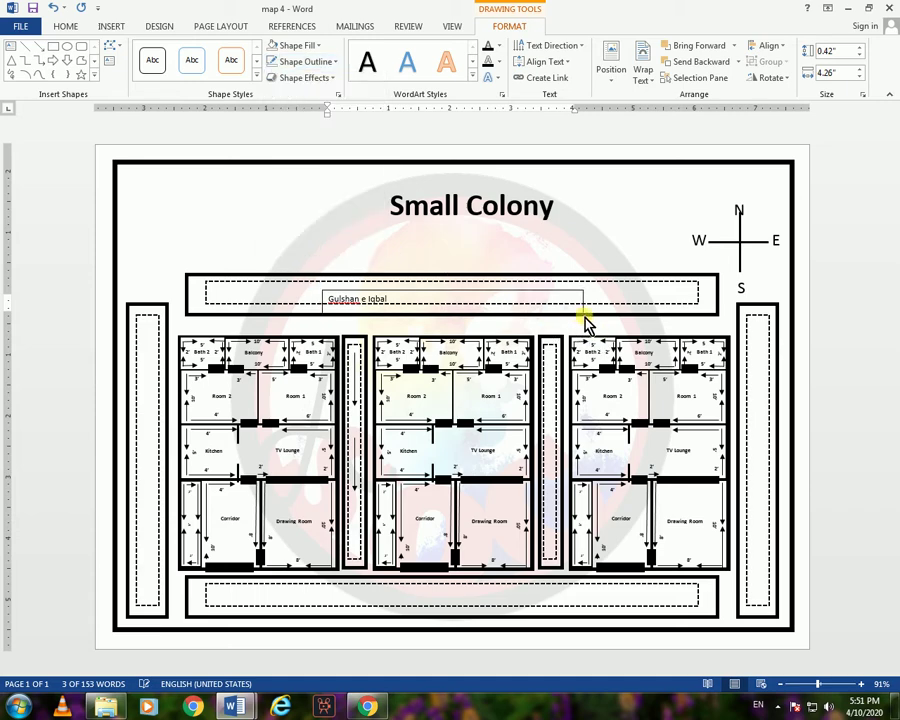
drag(410, 318, 413, 312)
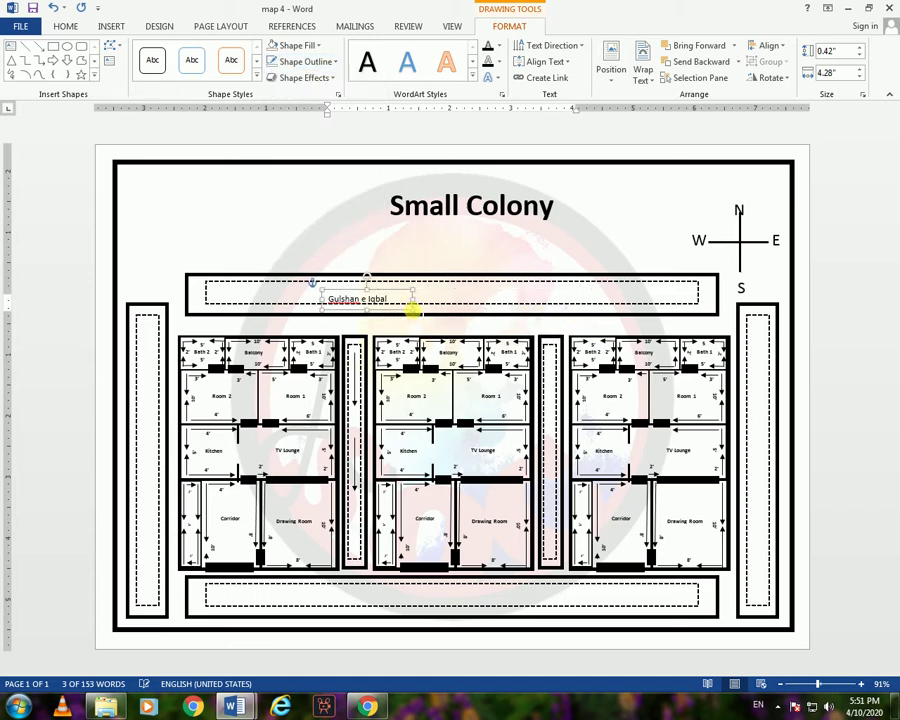
- Make the label bold at 14 pt and centre it on the top road
click(65, 27)
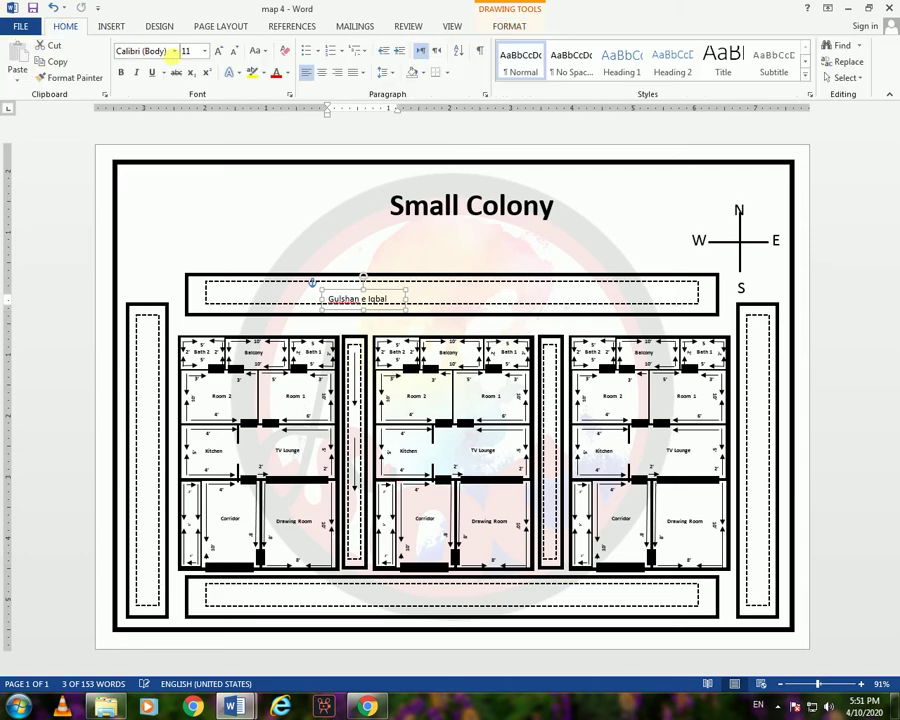
click(121, 72)
click(218, 50)
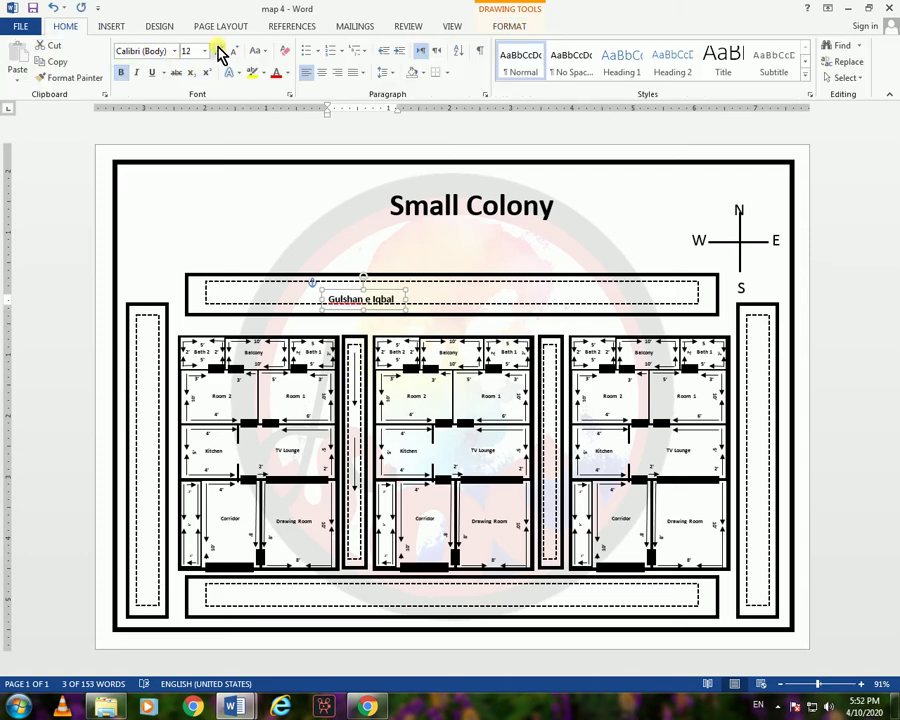
key(ctrl+shift+period)
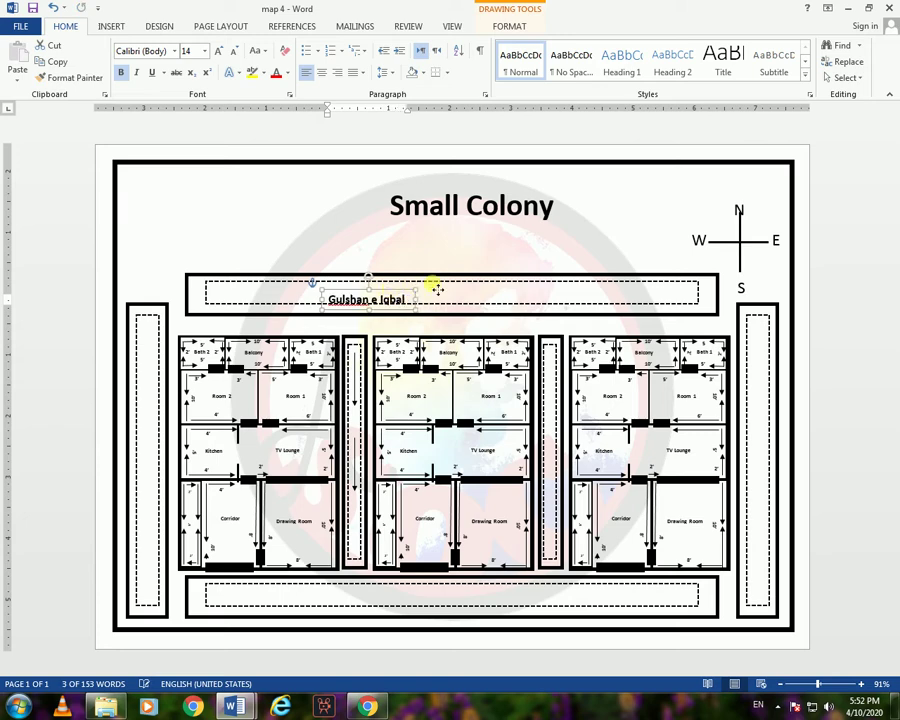
drag(467, 288, 465, 283)
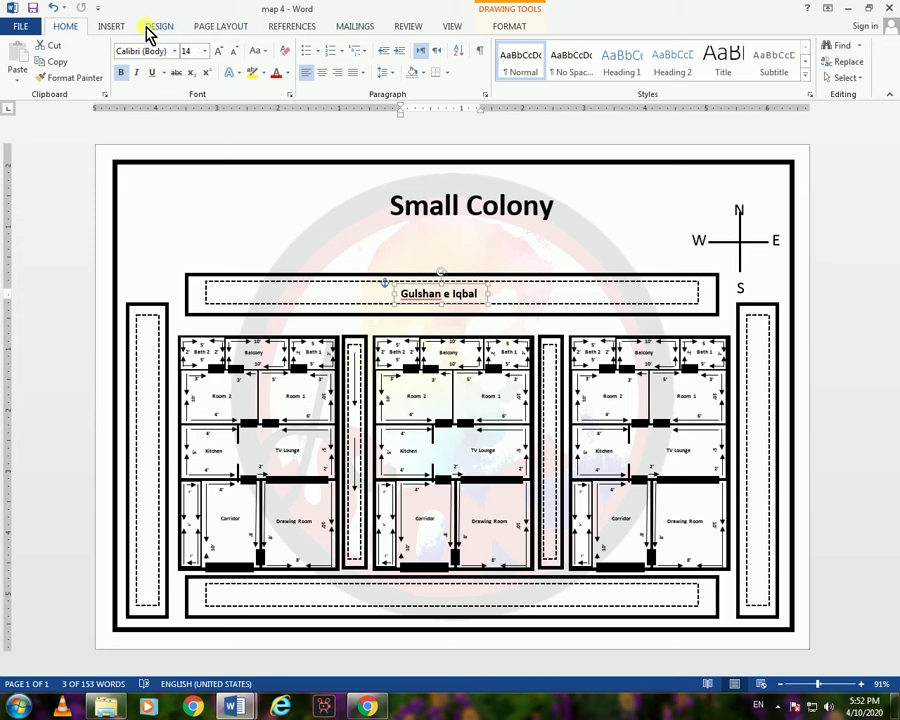
- Draw black left-pointing arrows in the top road, two on each side of the label
click(111, 27)
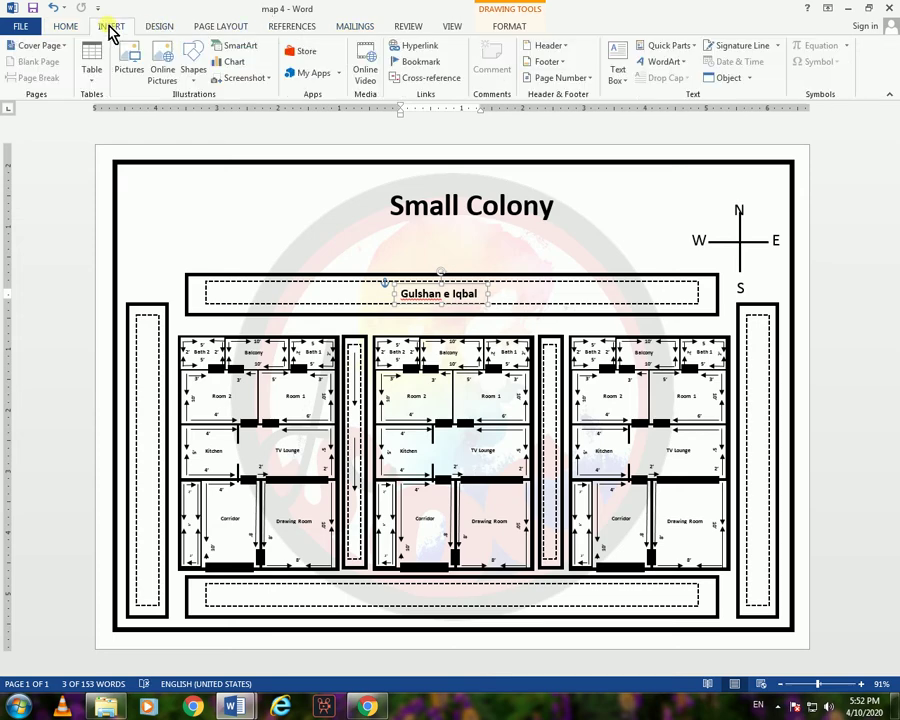
click(193, 72)
click(217, 111)
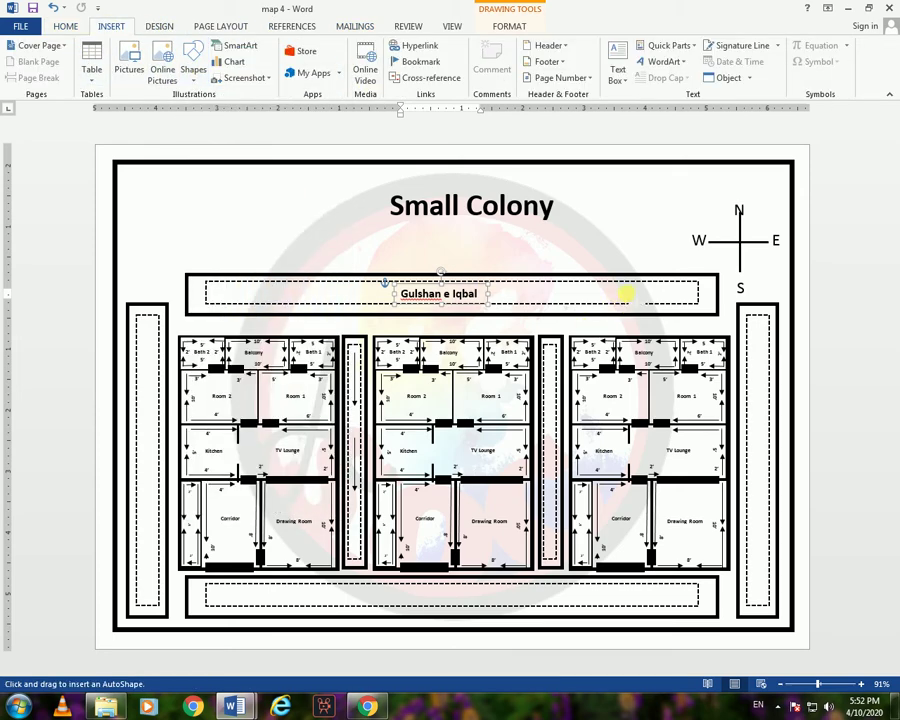
drag(569, 295, 672, 294)
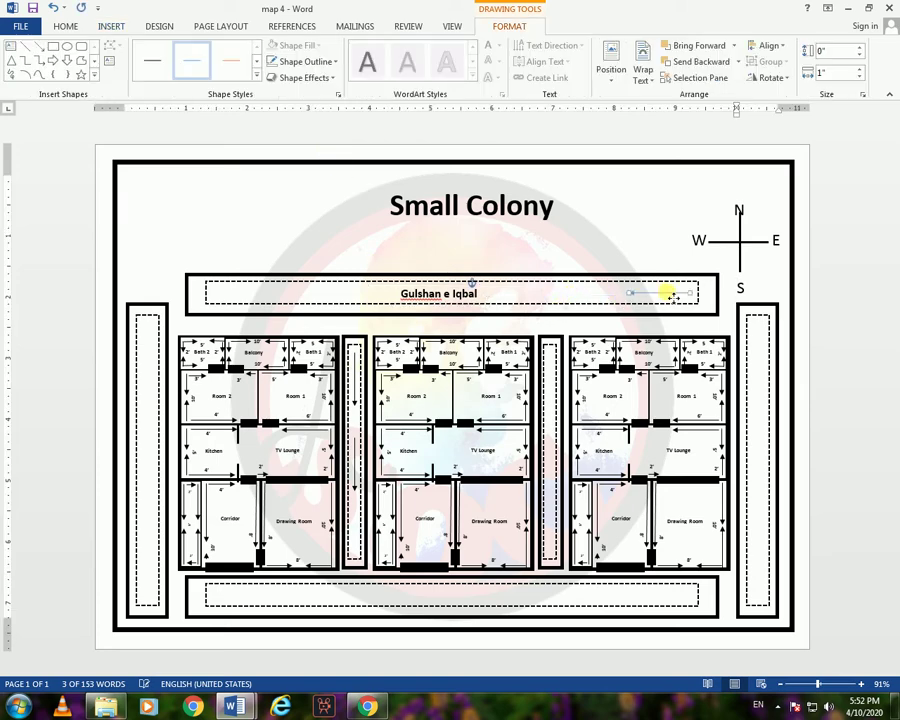
click(150, 55)
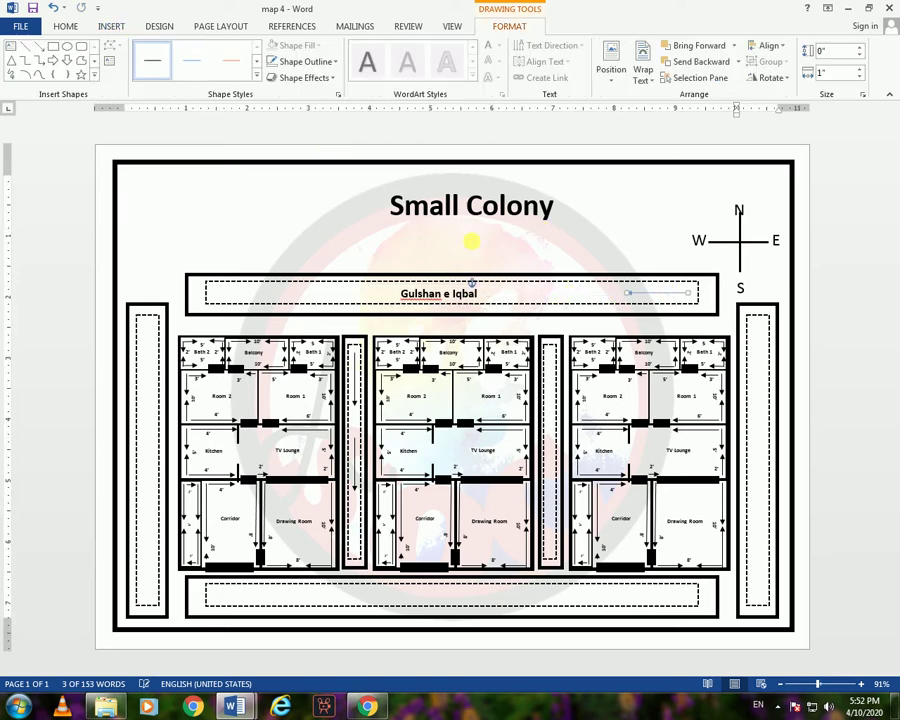
ctrl+drag(659, 296, 566, 298)
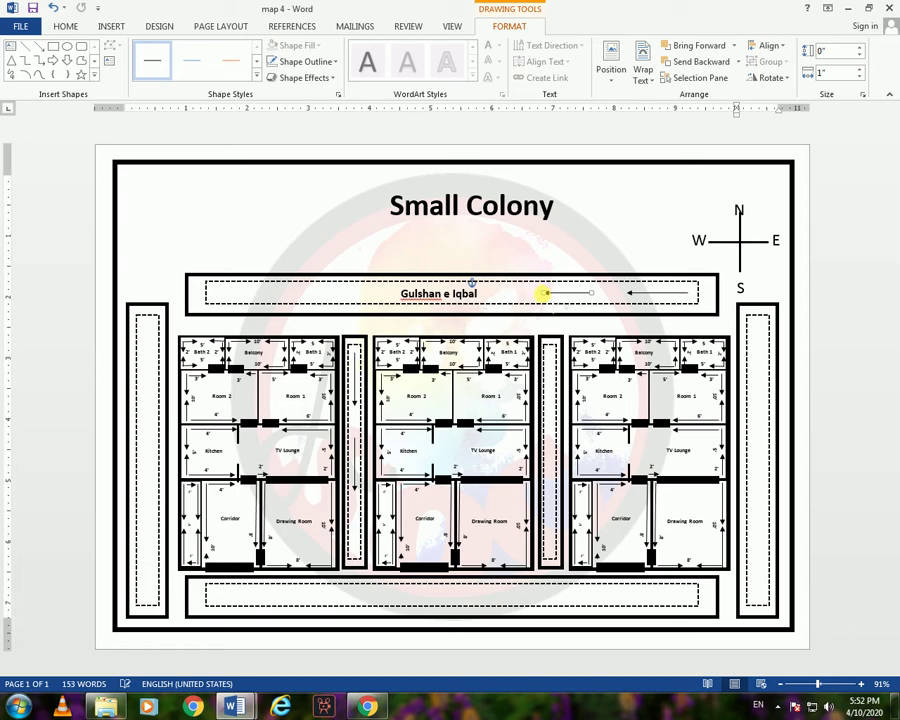
drag(543, 293, 546, 293)
shift+click(643, 293)
ctrl+drag(650, 294, 345, 291)
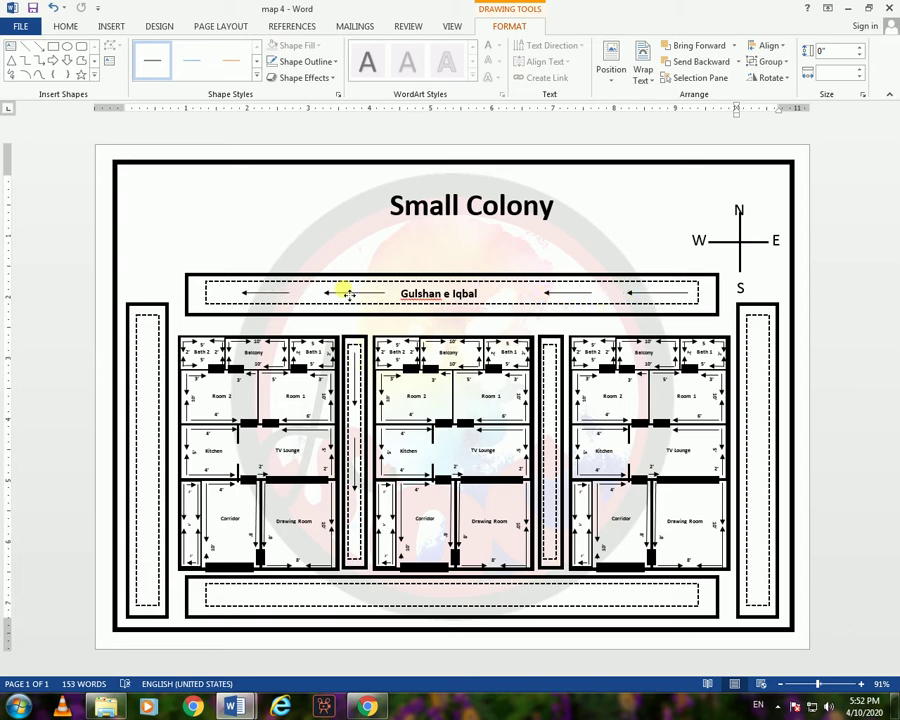
click(464, 240)
- Copy the Gulshan e Iqbal label onto the left road strip
click(474, 292)
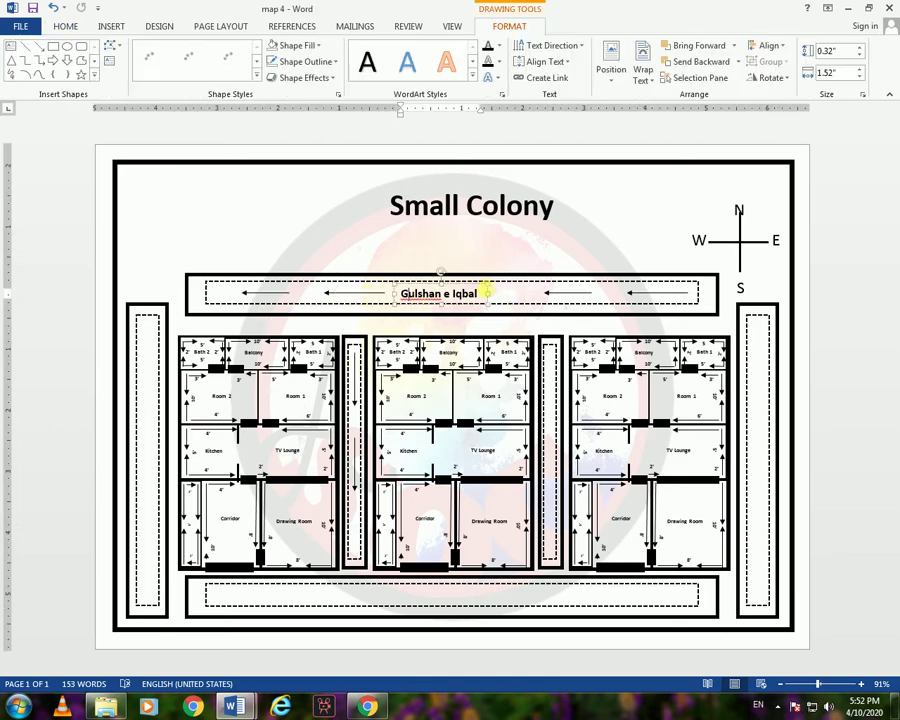
triple_click(478, 292)
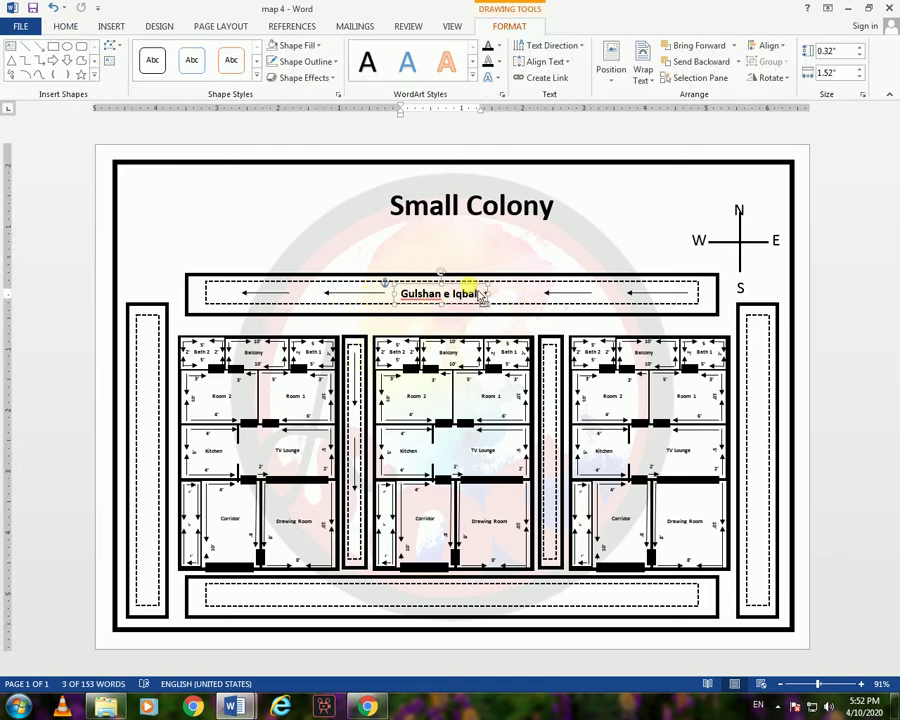
drag(480, 295, 186, 407)
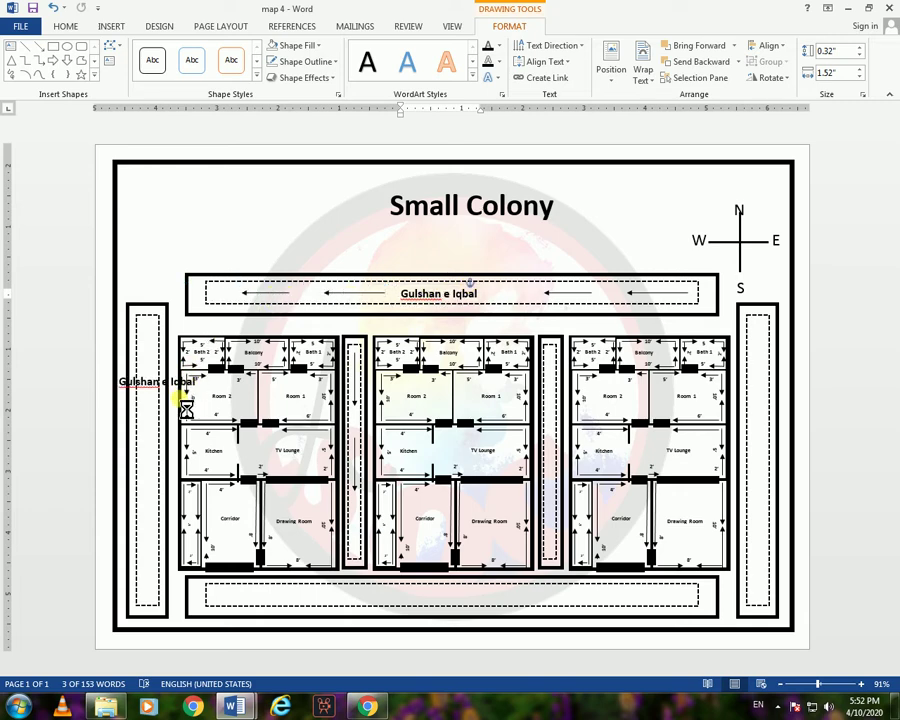
click(765, 84)
click(148, 387)
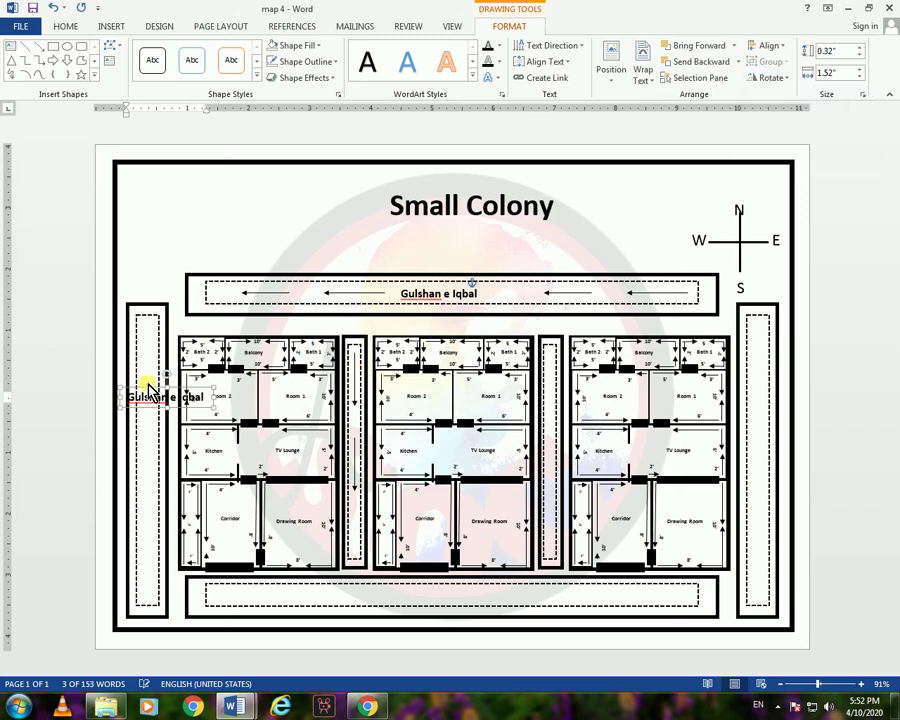
mouse_move(148, 387)
mouse_down()
mouse_move(165, 362)
mouse_move(147, 360)
mouse_move(150, 397)
mouse_up()
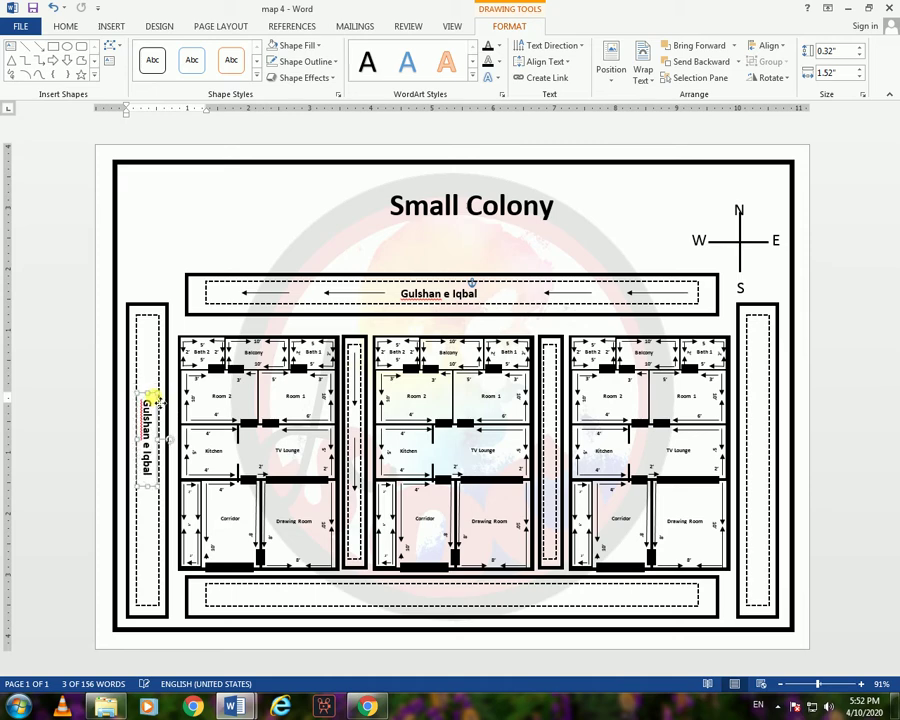
click(147, 463)
drag(170, 441, 190, 452)
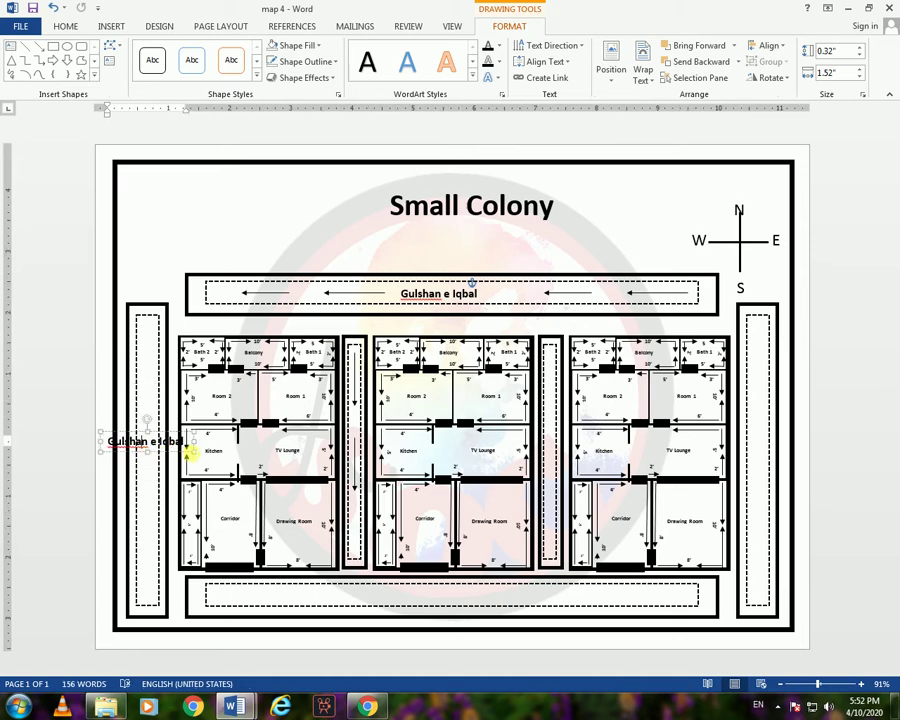
- Change the copied label to Malir, turn it vertical, and move it down the road
click(62, 436)
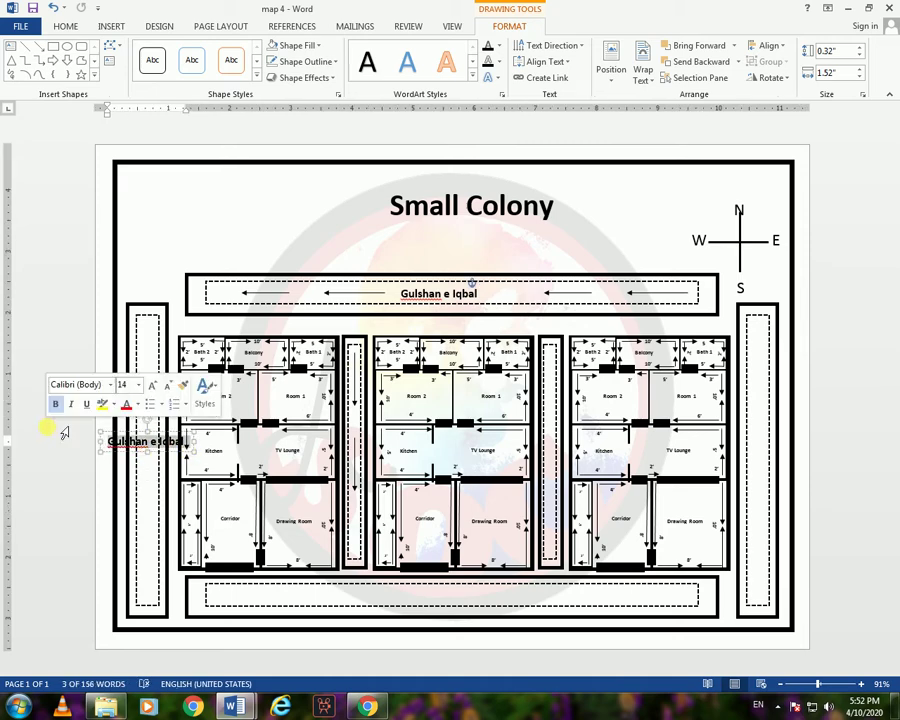
key(Delete)
text(Mai)
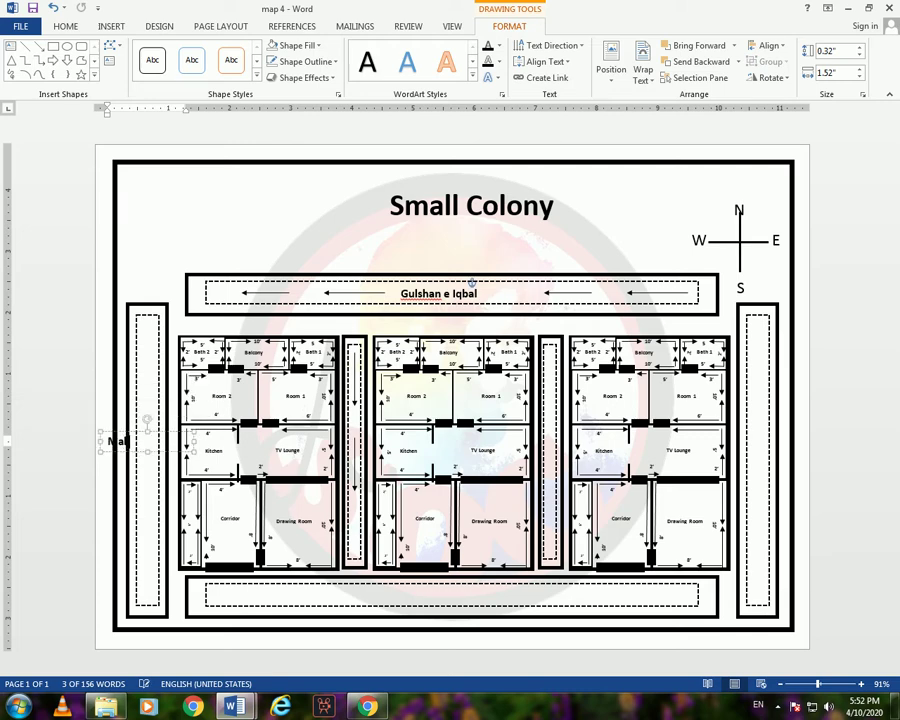
text(n)
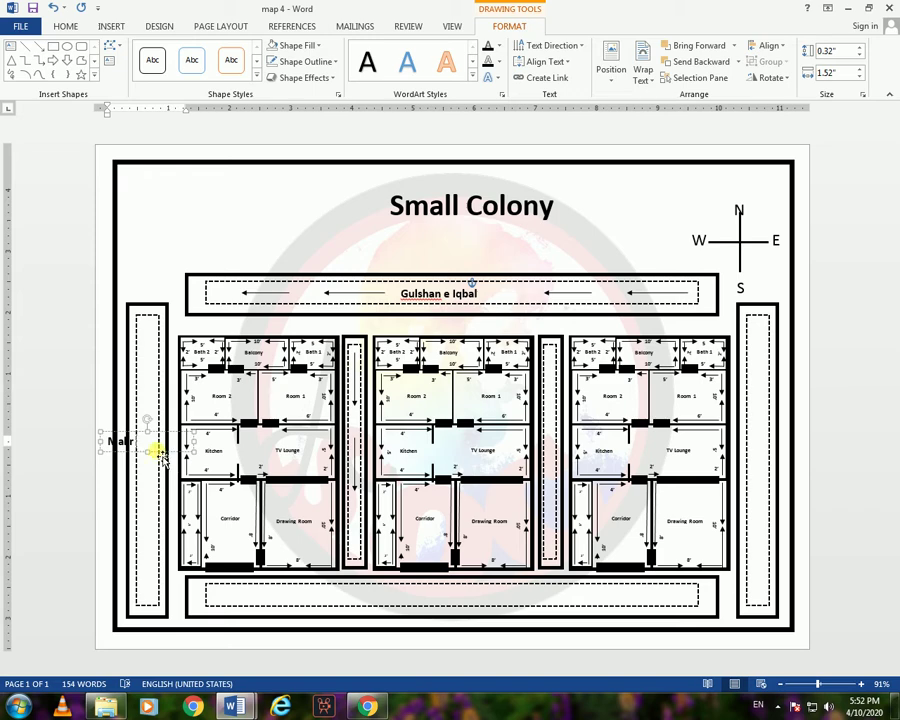
drag(147, 420, 190, 441)
click(780, 78)
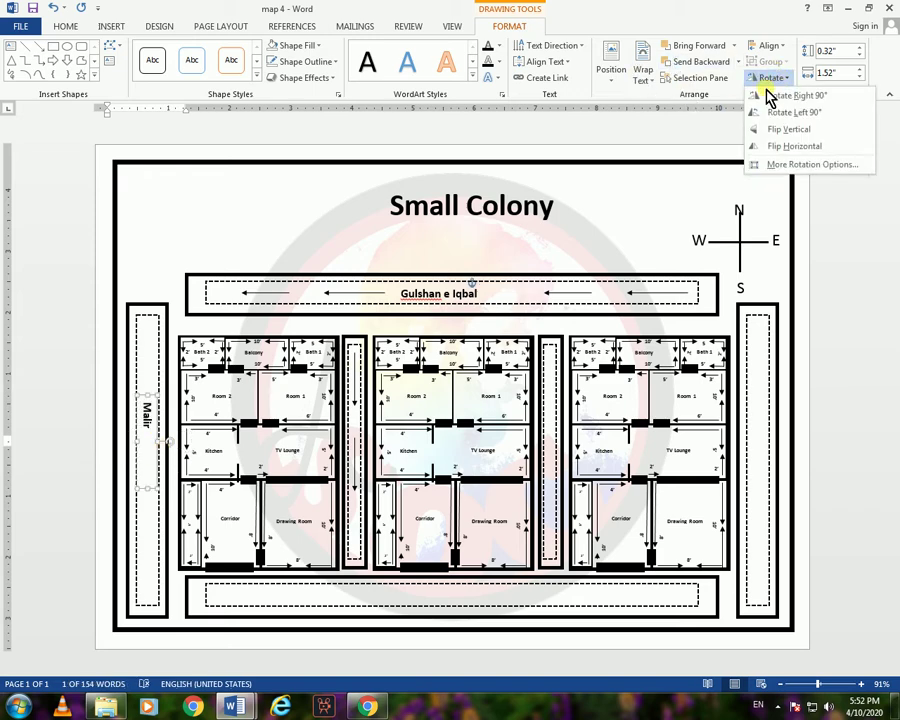
click(147, 400)
drag(143, 393, 145, 420)
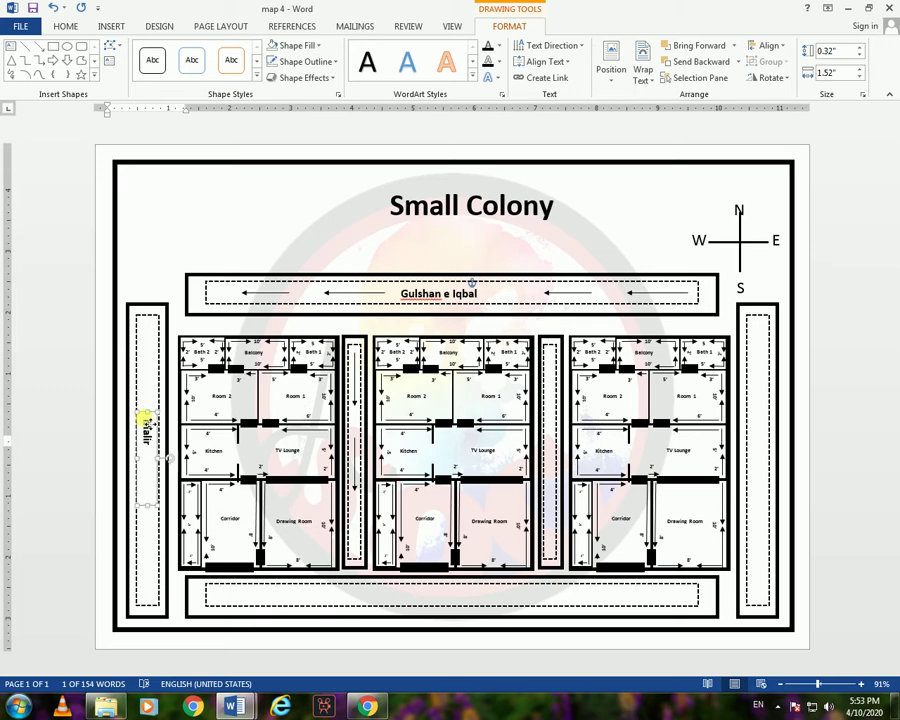
- Copy an arrow from the top road, then rotate and flip it to point downward
click(286, 296)
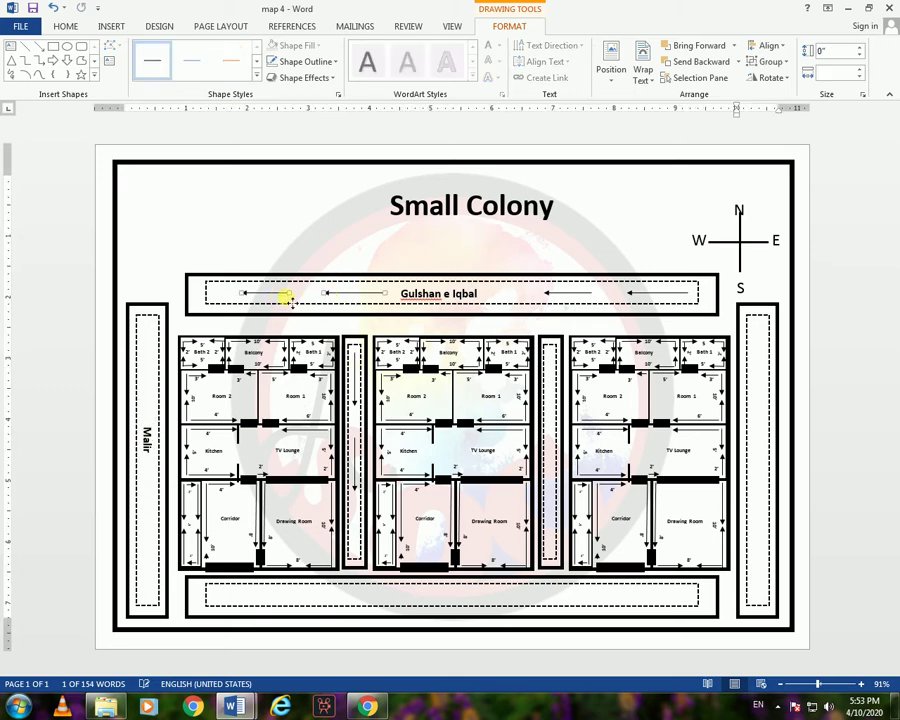
drag(286, 296, 240, 352)
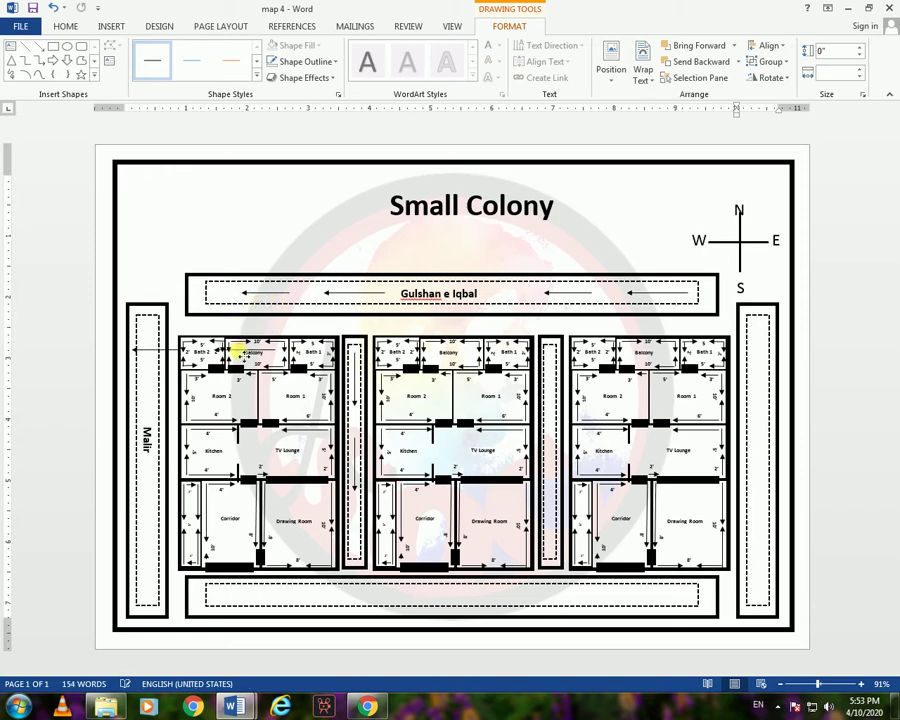
click(782, 79)
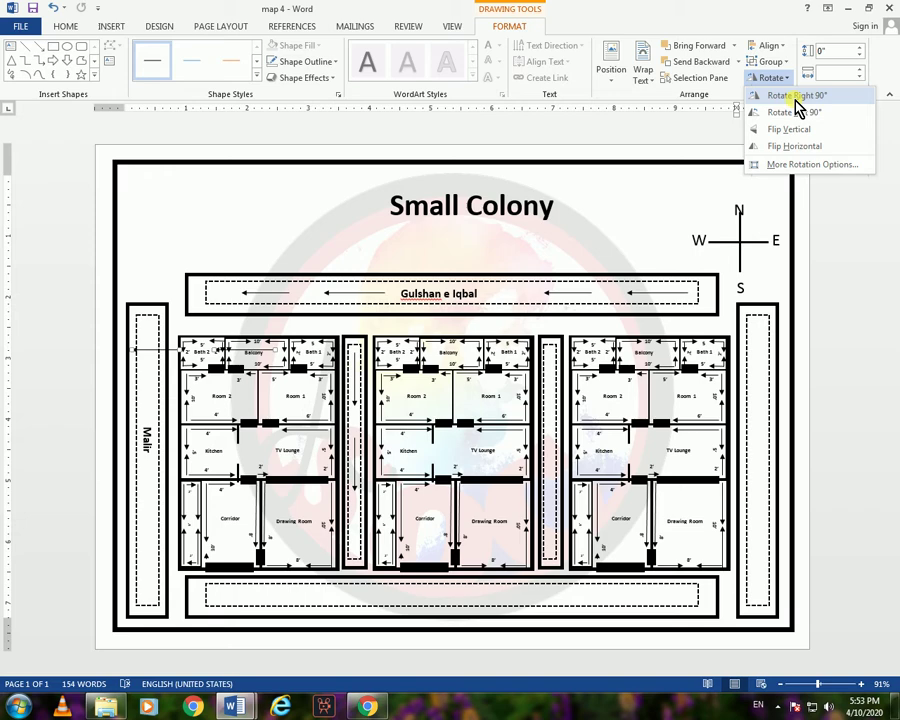
click(796, 97)
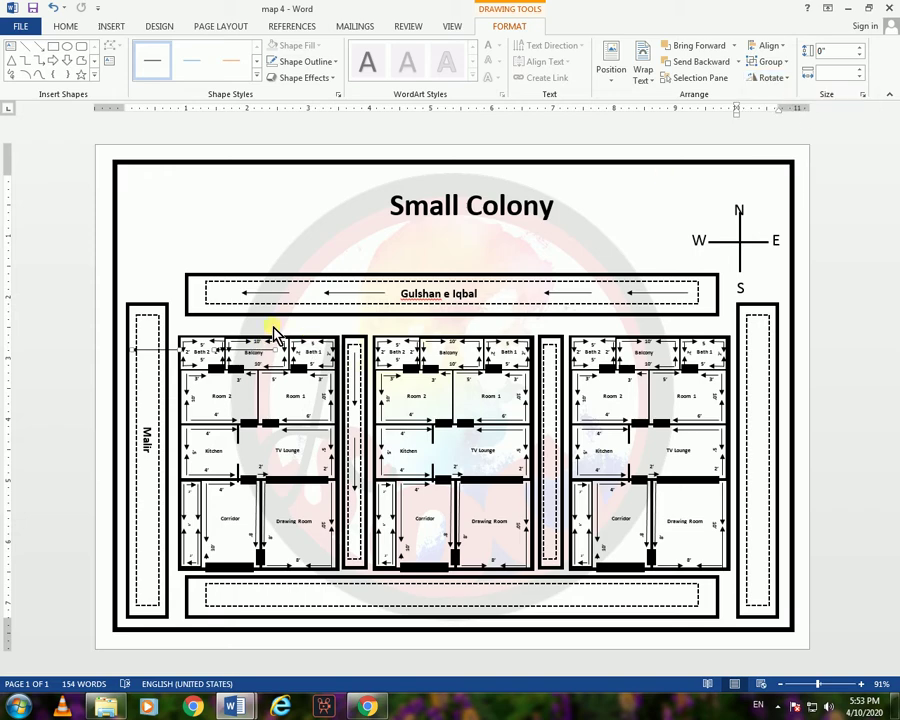
click(780, 79)
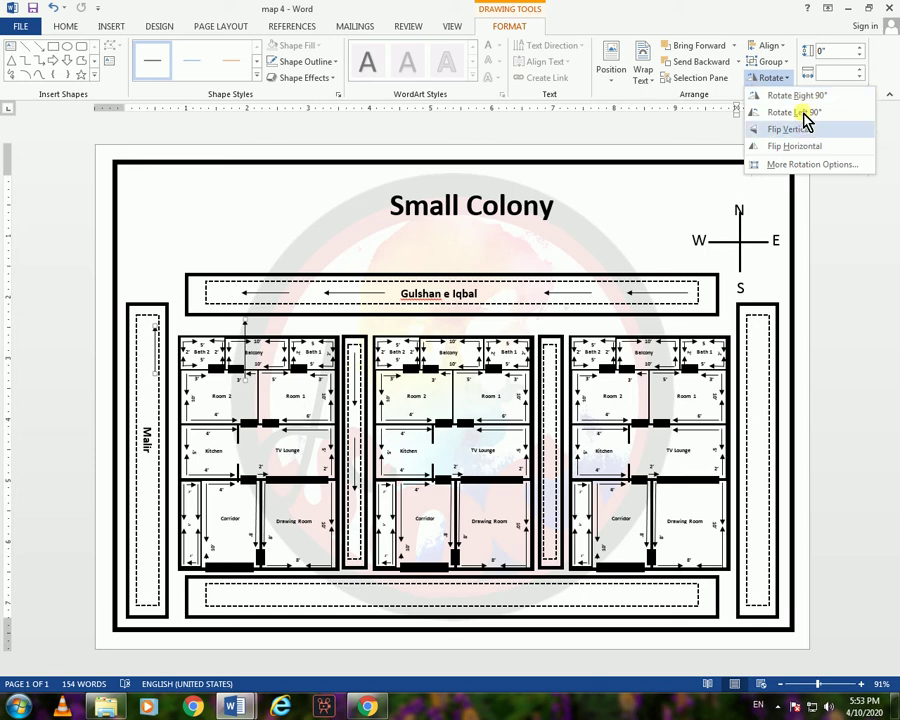
click(805, 116)
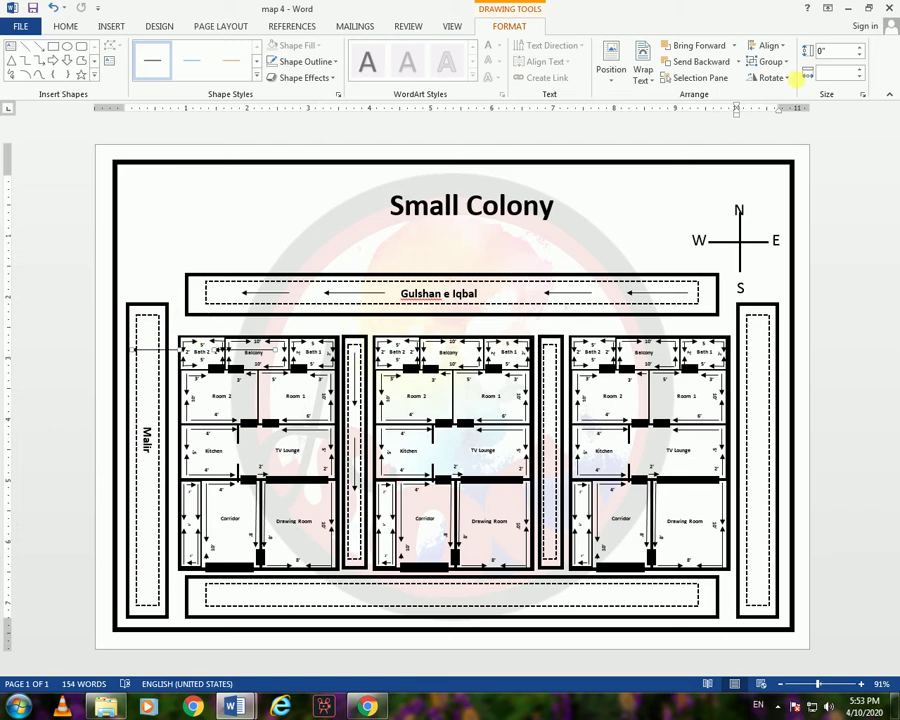
click(770, 78)
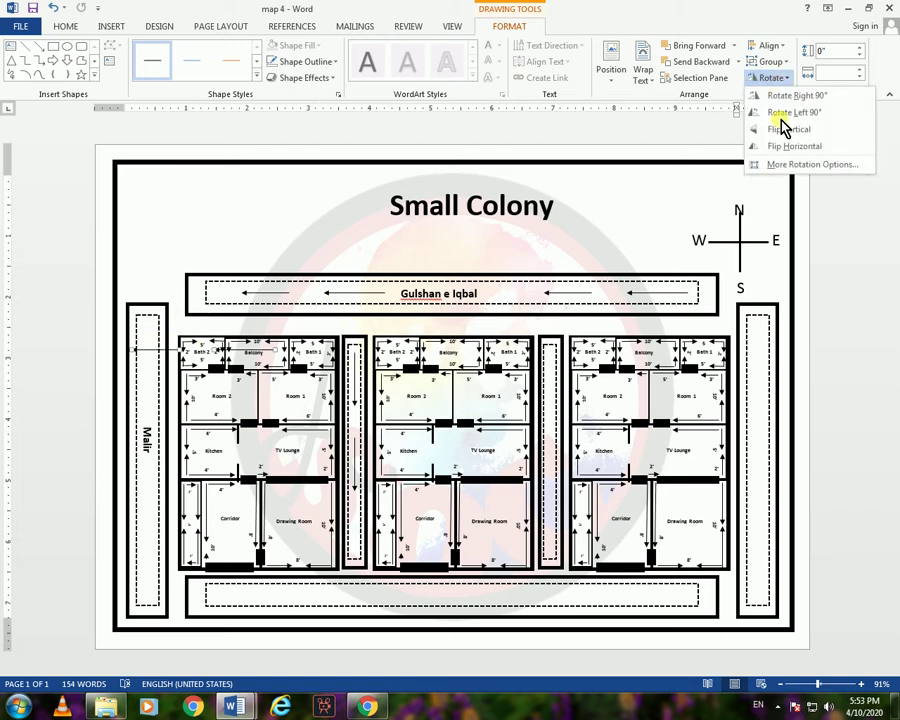
key(Escape)
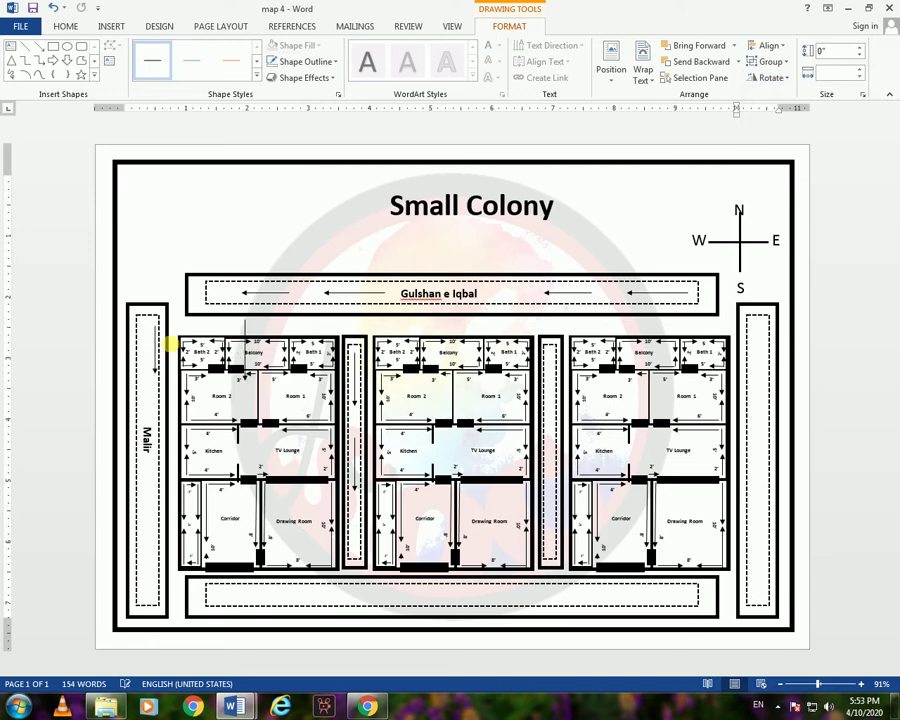
- Place the downward arrow on the Malir road just above its label
mouse_move(148, 374)
mouse_down()
mouse_move(160, 395)
mouse_move(148, 400)
mouse_up()
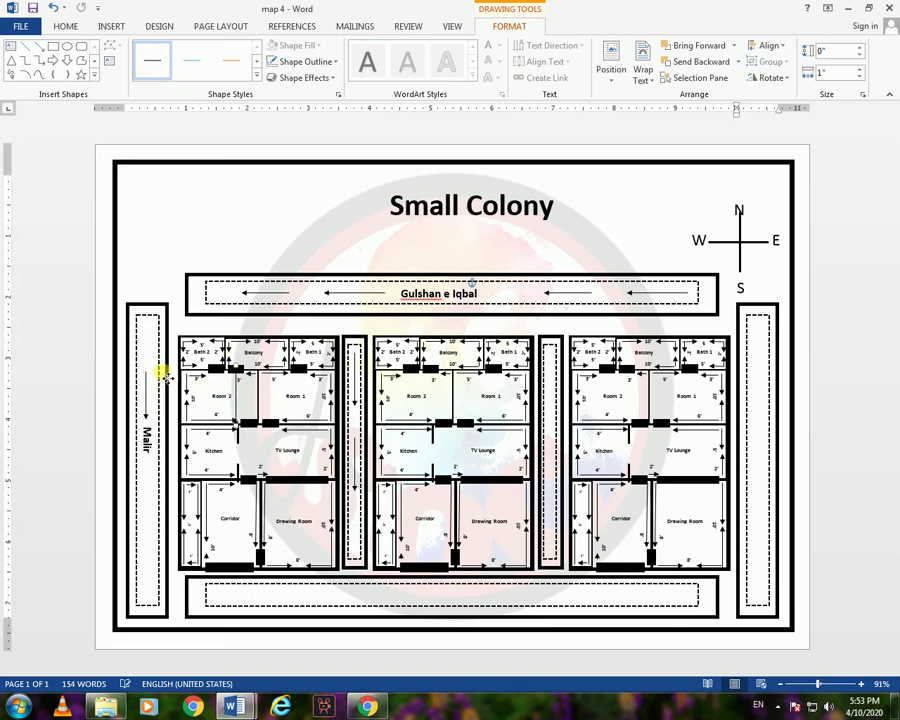
mouse_move(152, 390)
mouse_down()
mouse_move(139, 360)
mouse_move(147, 355)
mouse_move(151, 410)
mouse_up()
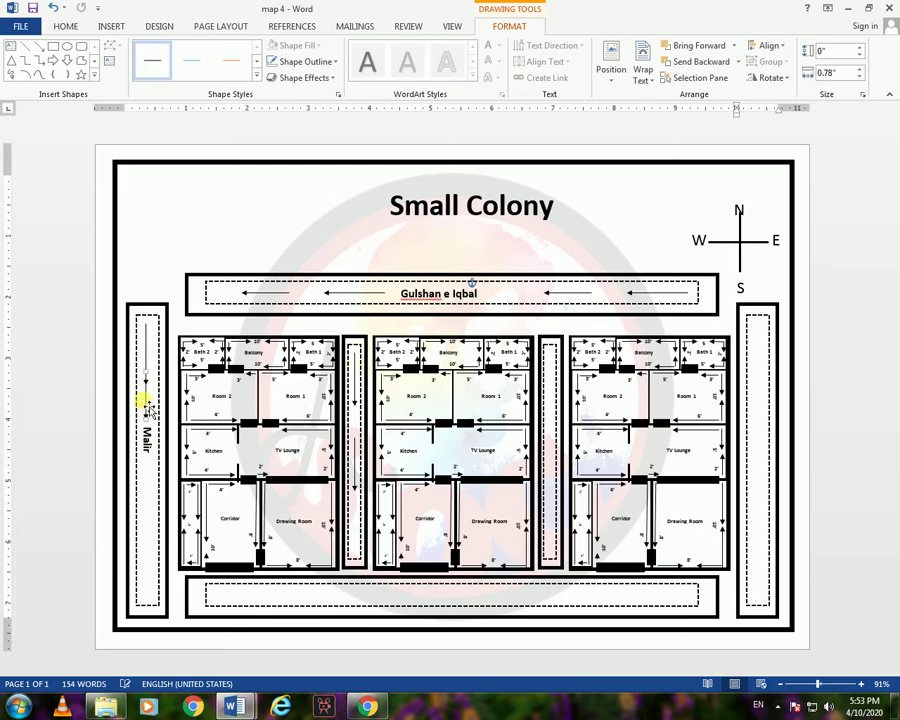
key(ctrl+a)
click(153, 412)
click(150, 413)
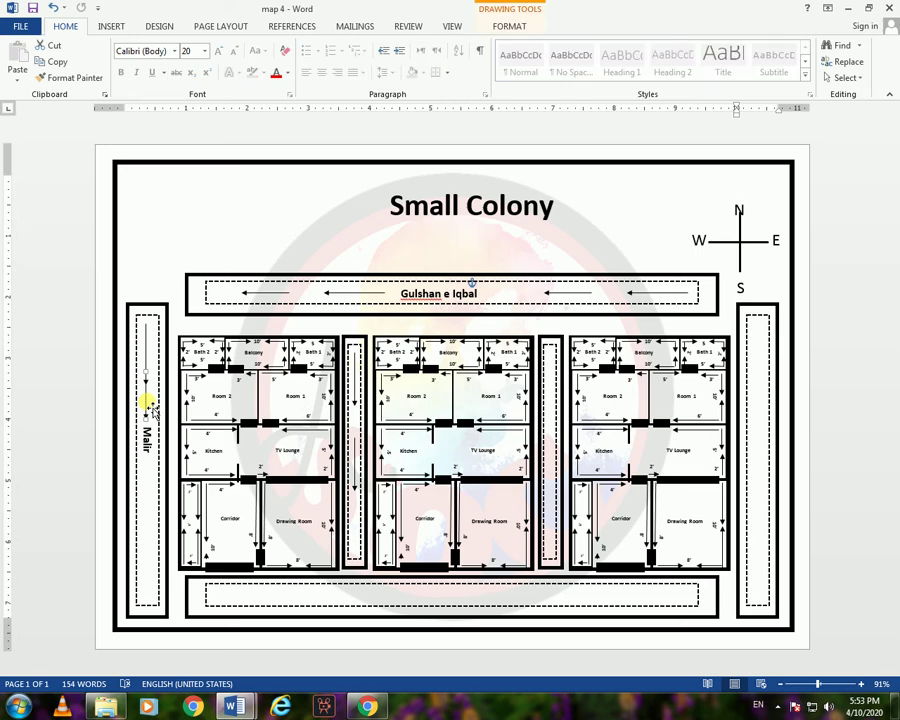
- Reposition the Malir label and stretch its arrow down to the bottom of the strip
drag(150, 420, 150, 476)
click(150, 476)
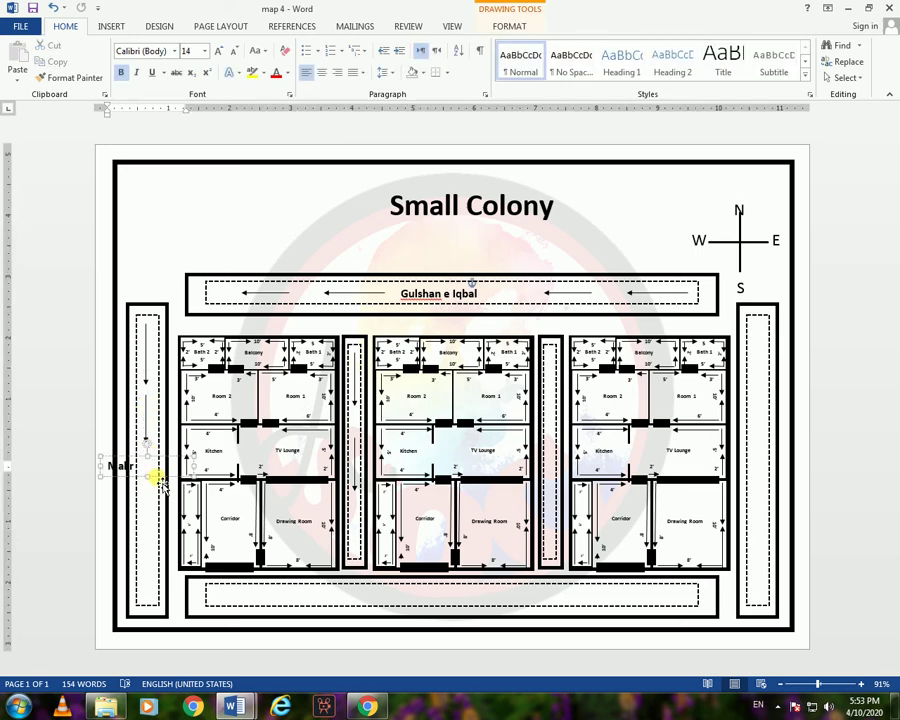
click(161, 479)
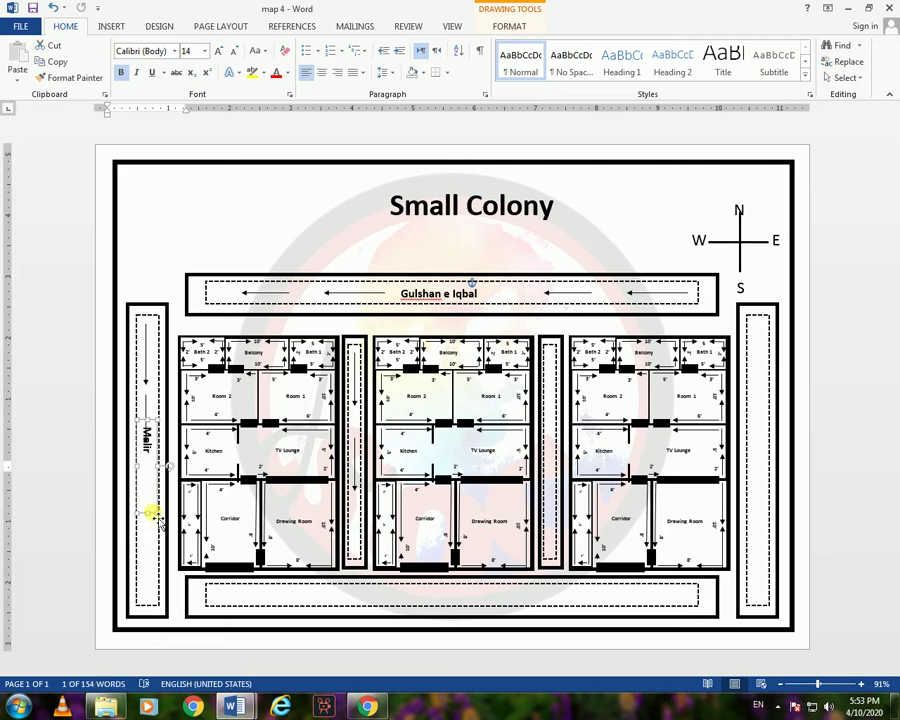
mouse_move(155, 515)
mouse_down()
mouse_move(155, 535)
mouse_move(148, 487)
mouse_up()
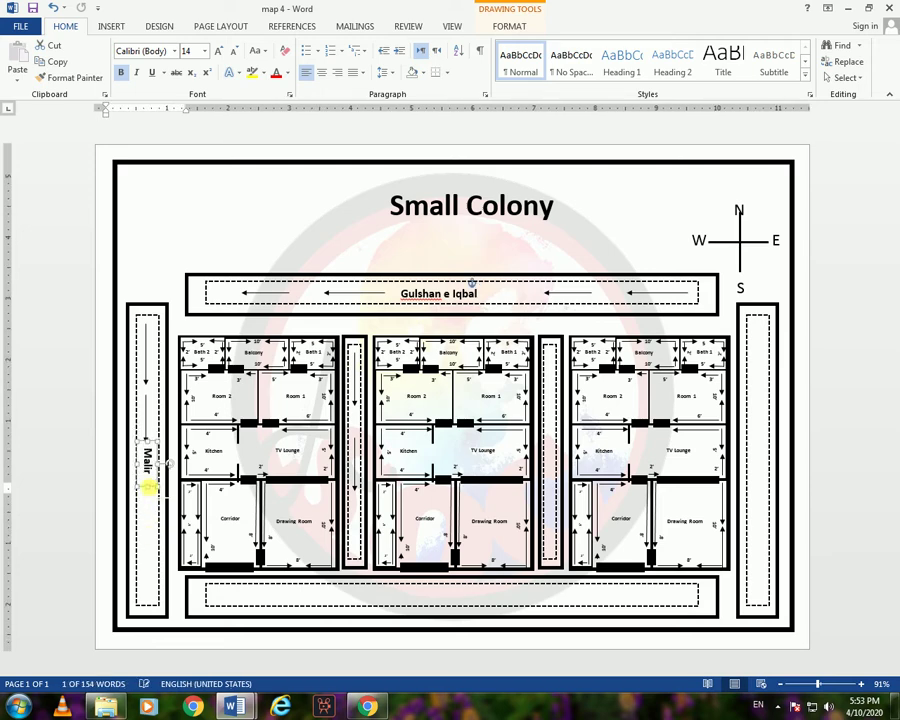
drag(148, 442, 146, 398)
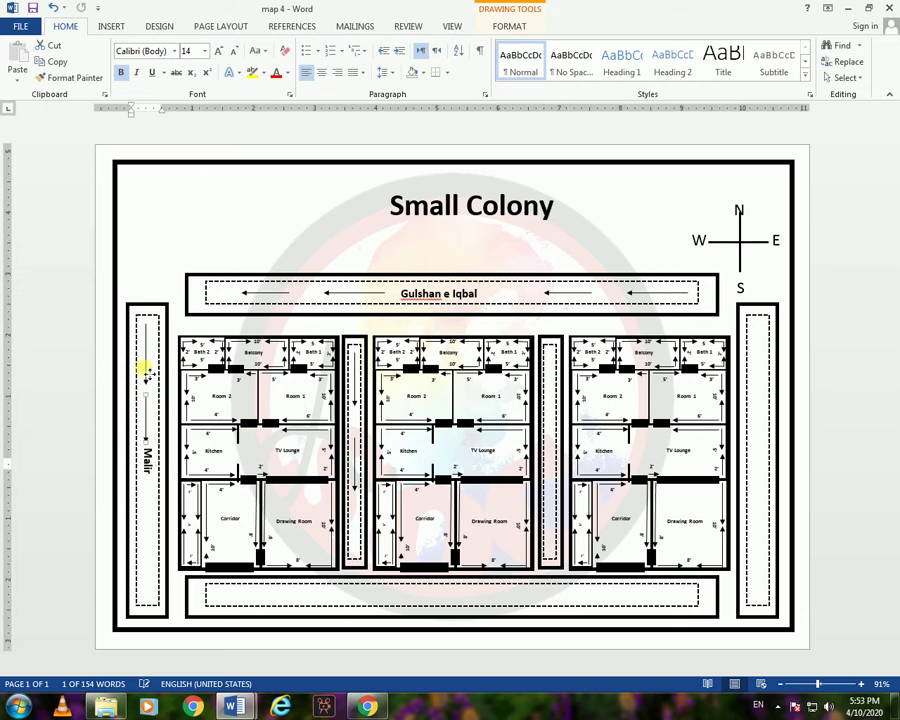
click(147, 365)
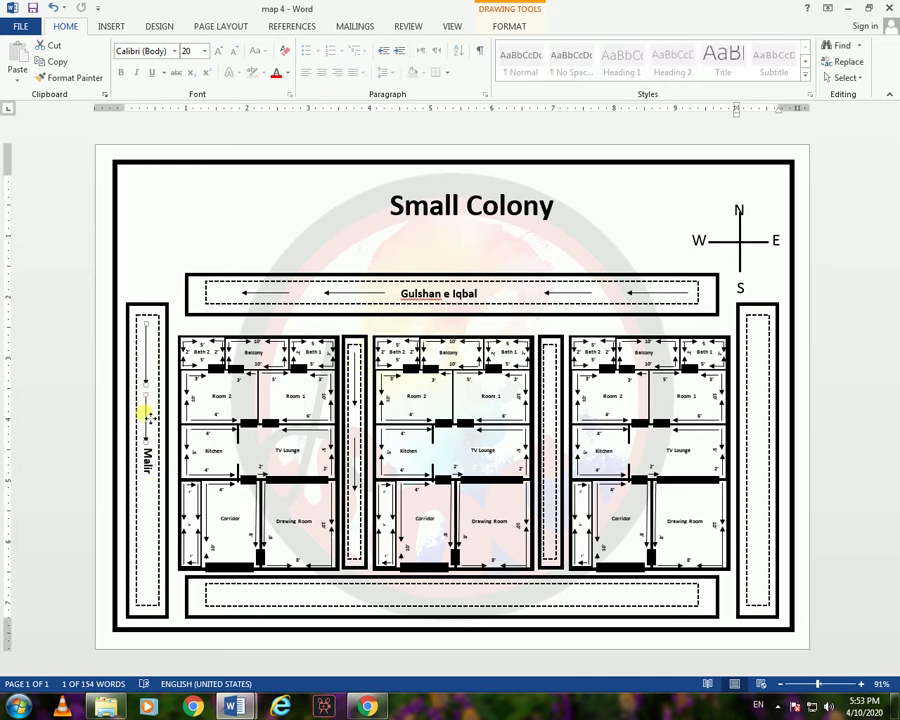
drag(146, 405, 155, 540)
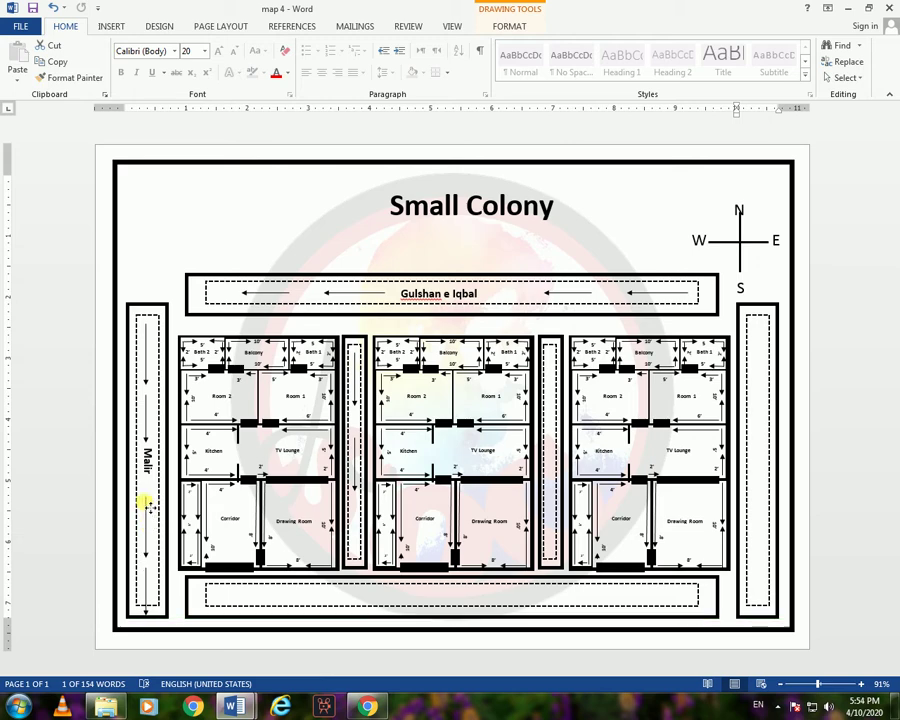
click(147, 530)
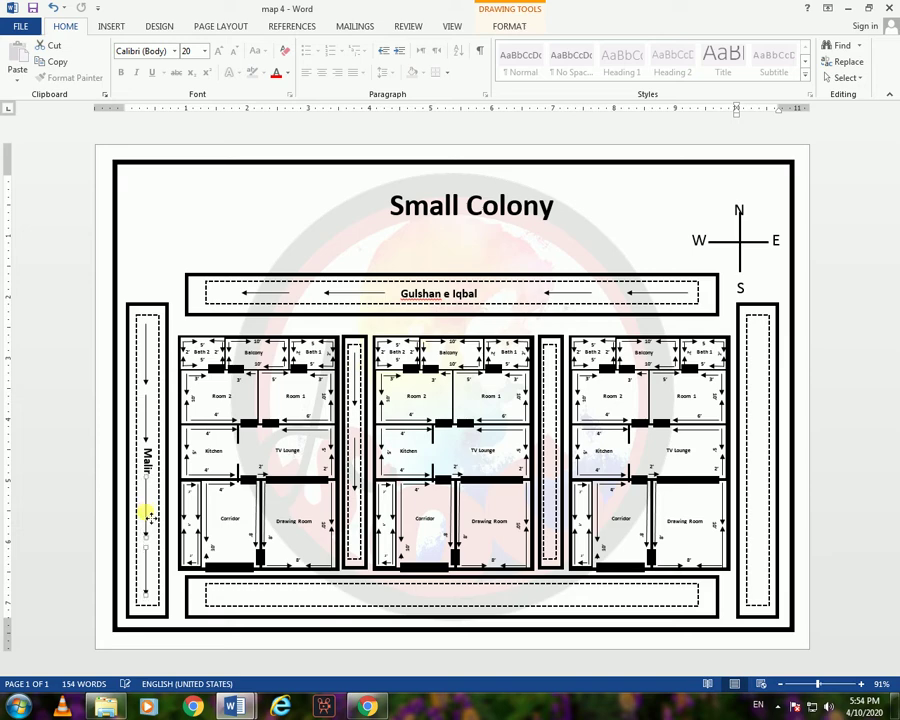
- Copy the Malir label together with its arrows onto the right road strip
click(512, 28)
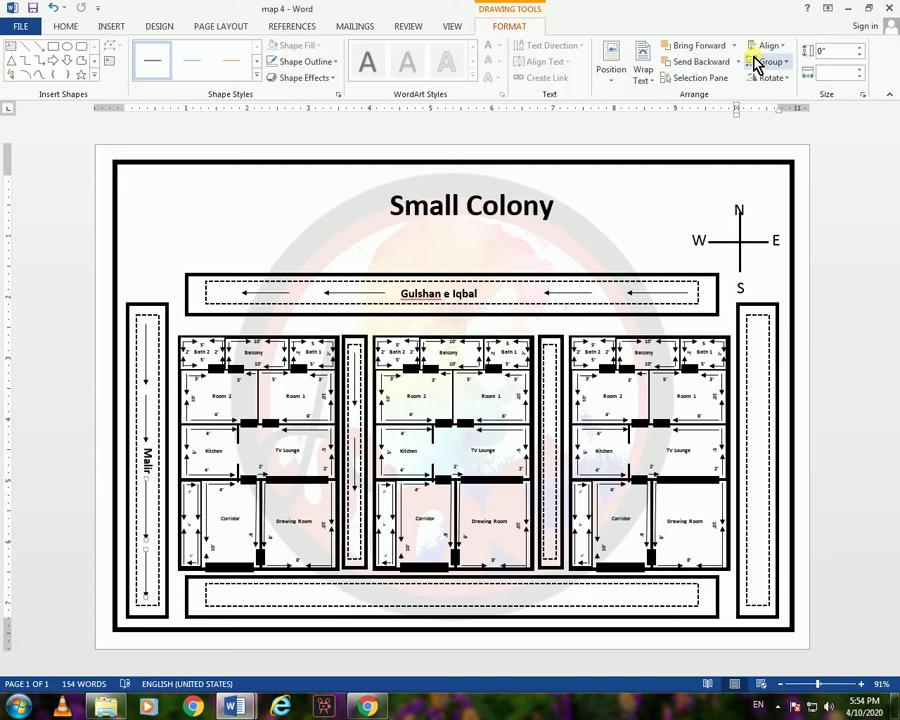
click(772, 78)
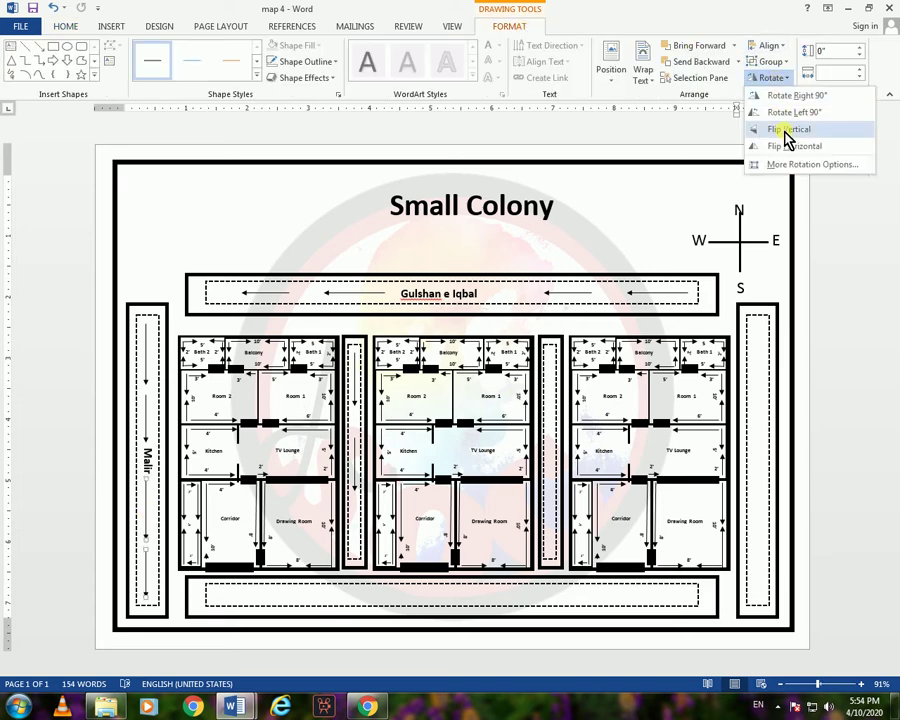
click(147, 462)
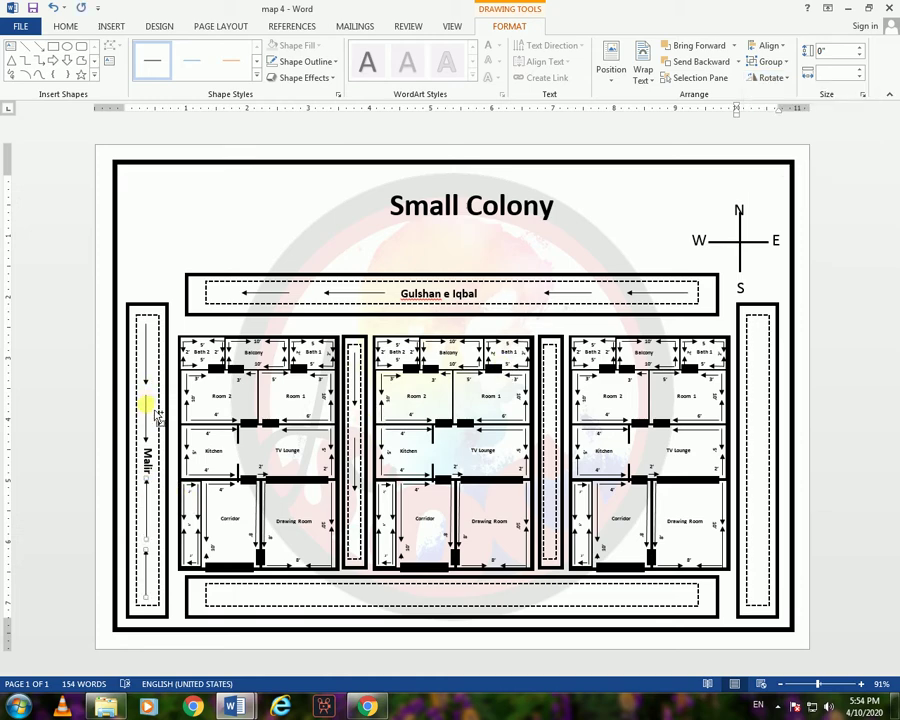
click(145, 357)
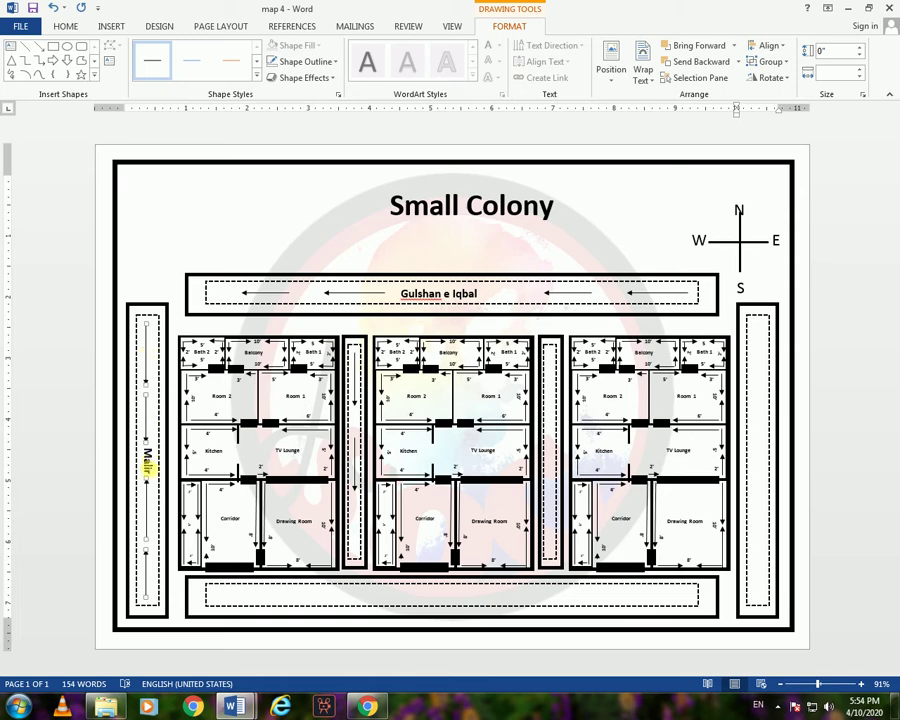
key(ctrl+a)
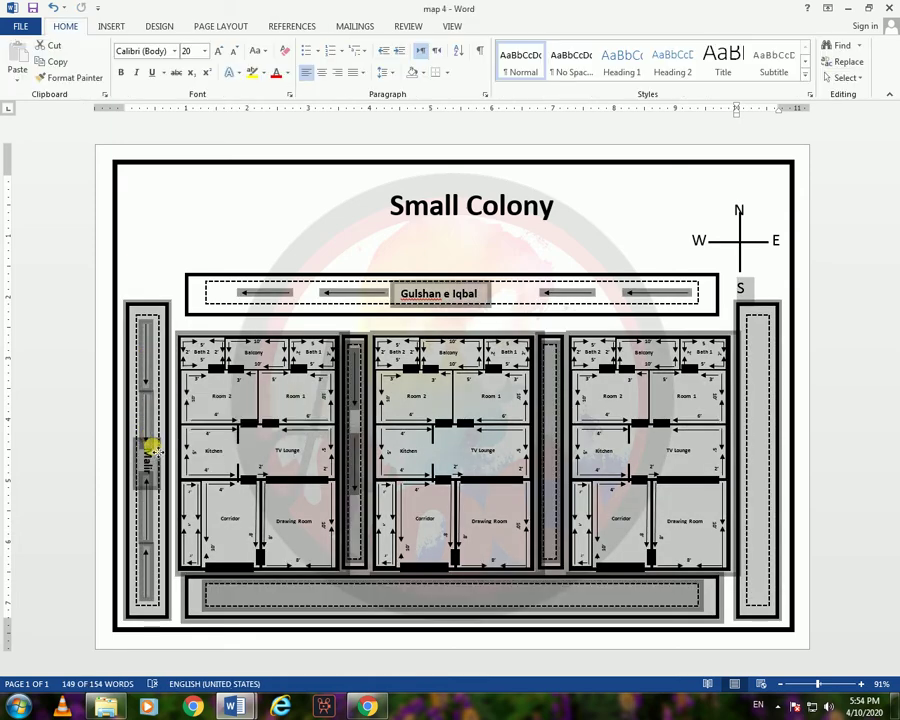
double_click(147, 440)
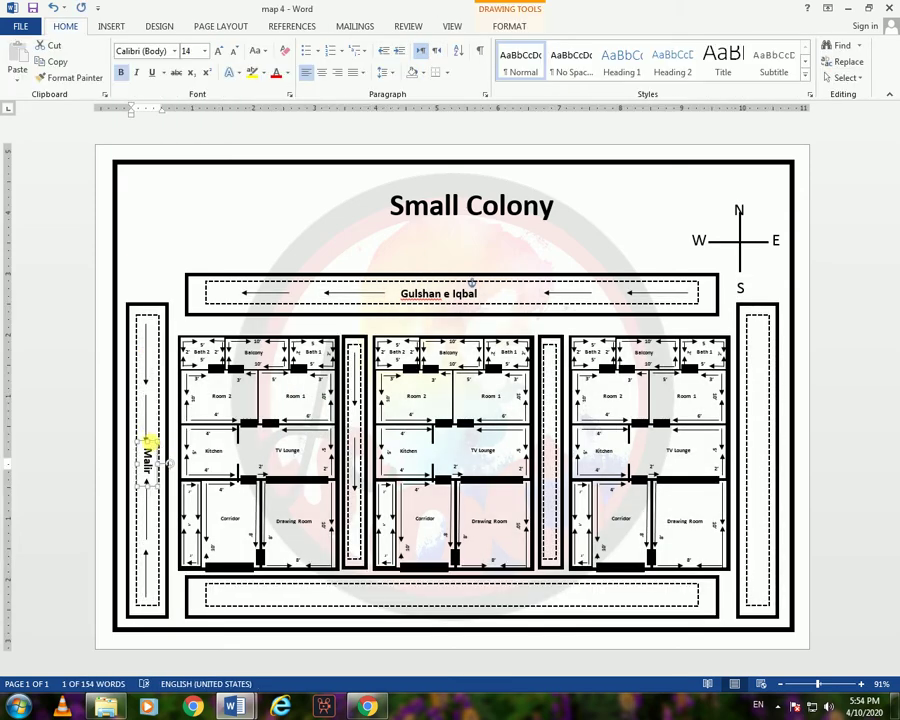
click(145, 358)
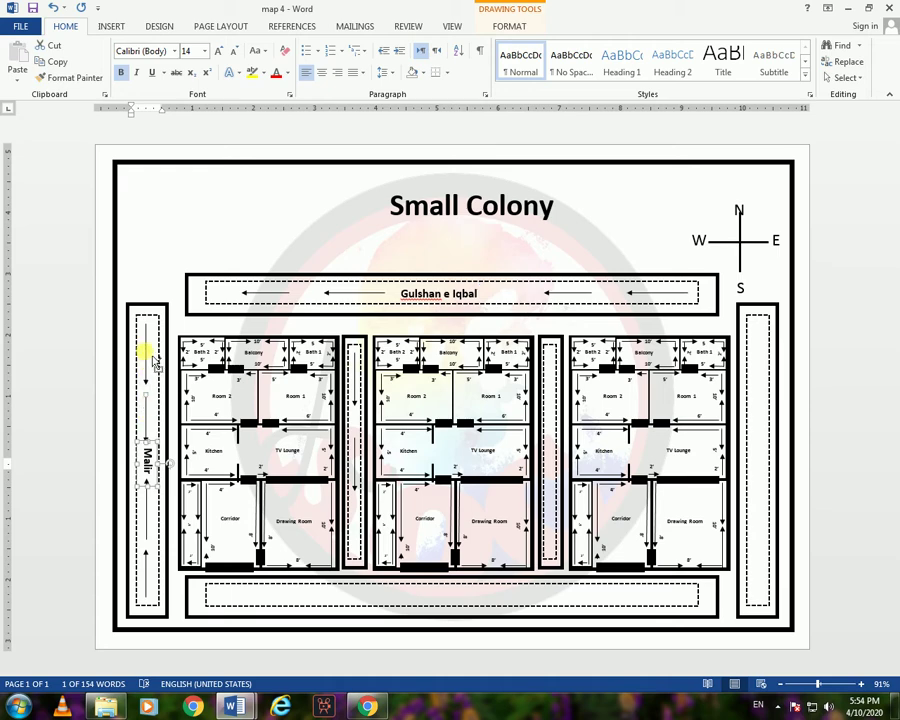
click(145, 515)
mouse_move(145, 515)
mouse_down()
mouse_move(674, 521)
mouse_move(759, 527)
mouse_move(762, 537)
mouse_move(771, 470)
mouse_up()
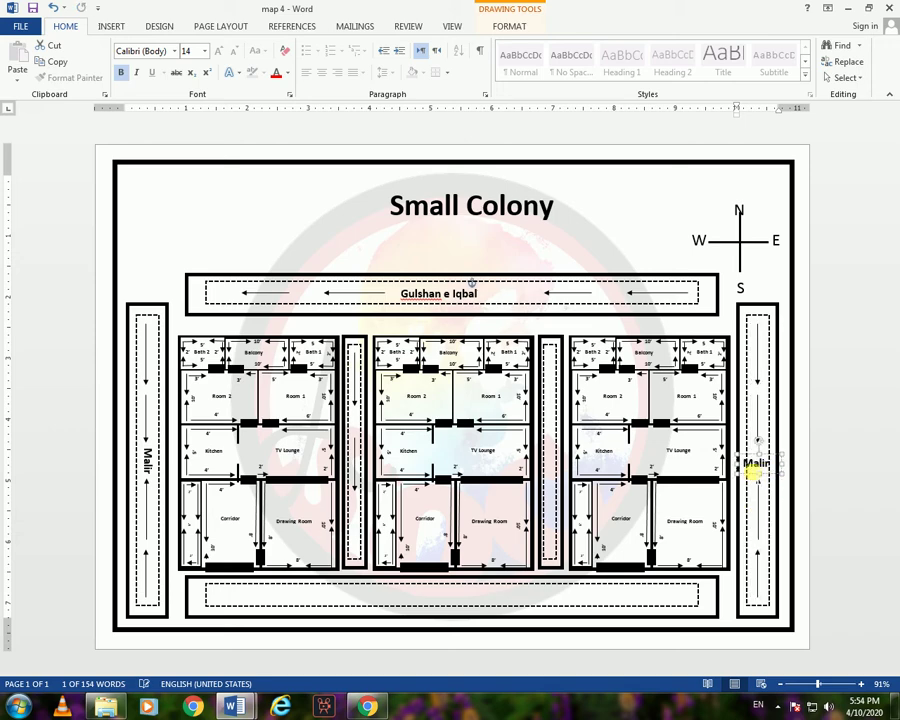
- Change the copied label's text to Safoorah, turned to read vertically along the road
click(758, 464)
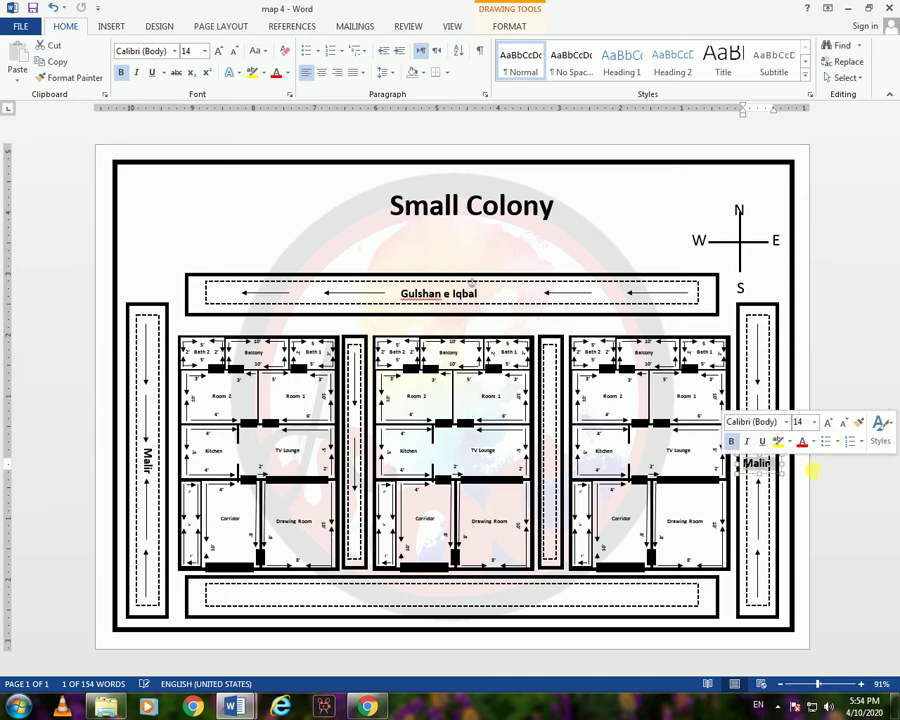
key(Delete)
text(Saf)
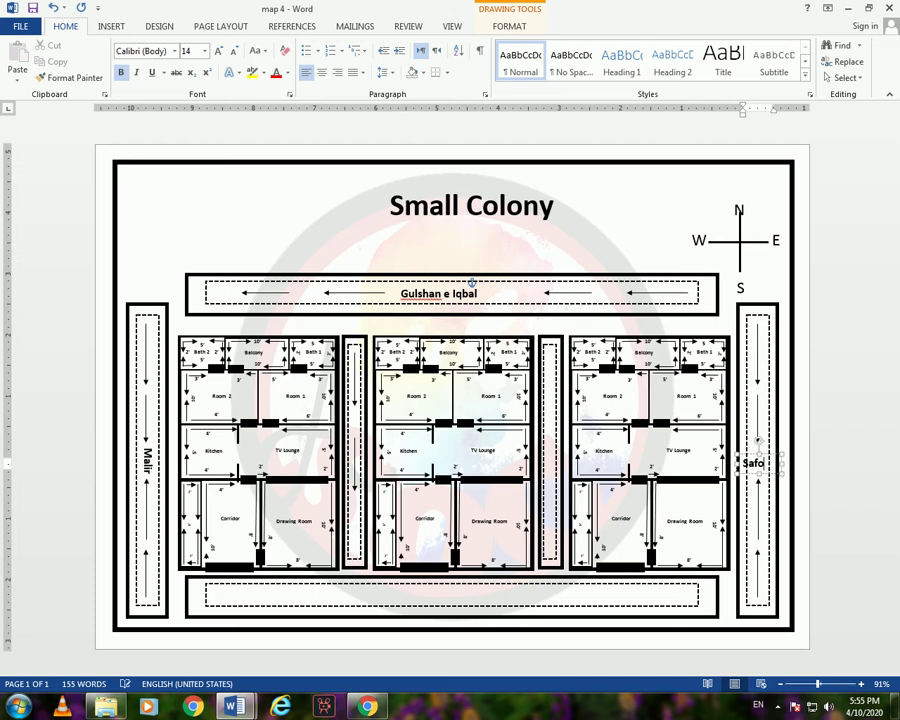
text(oo)
drag(757, 441, 790, 463)
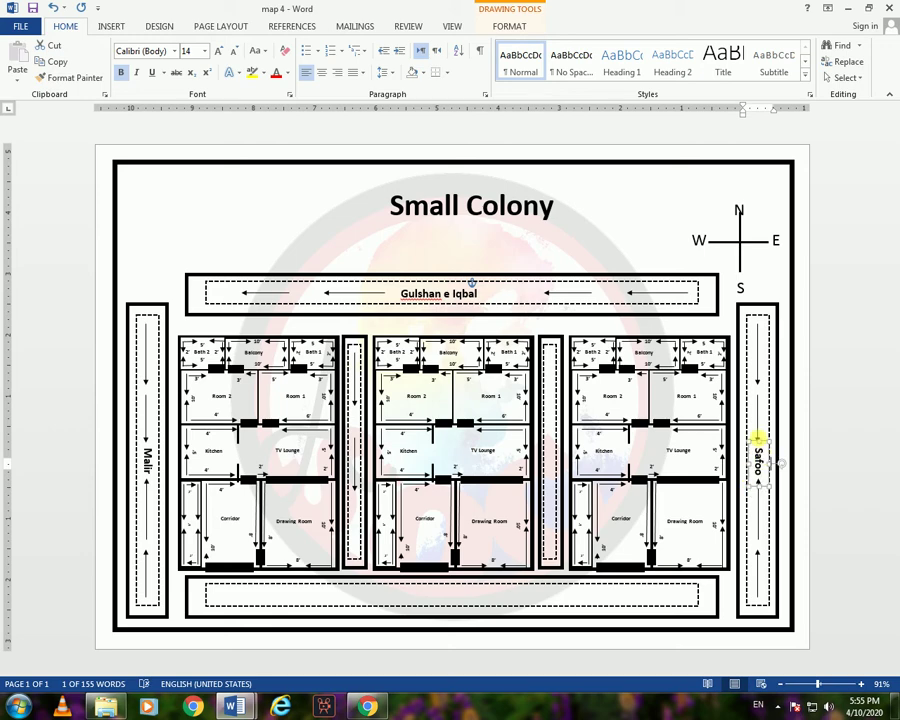
text(rah)
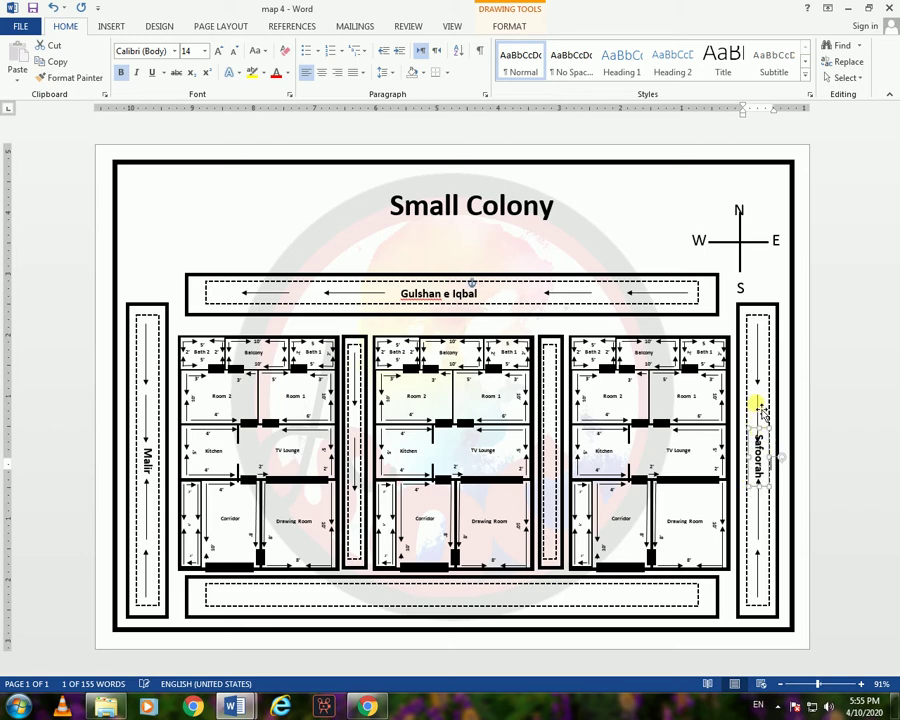
click(758, 403)
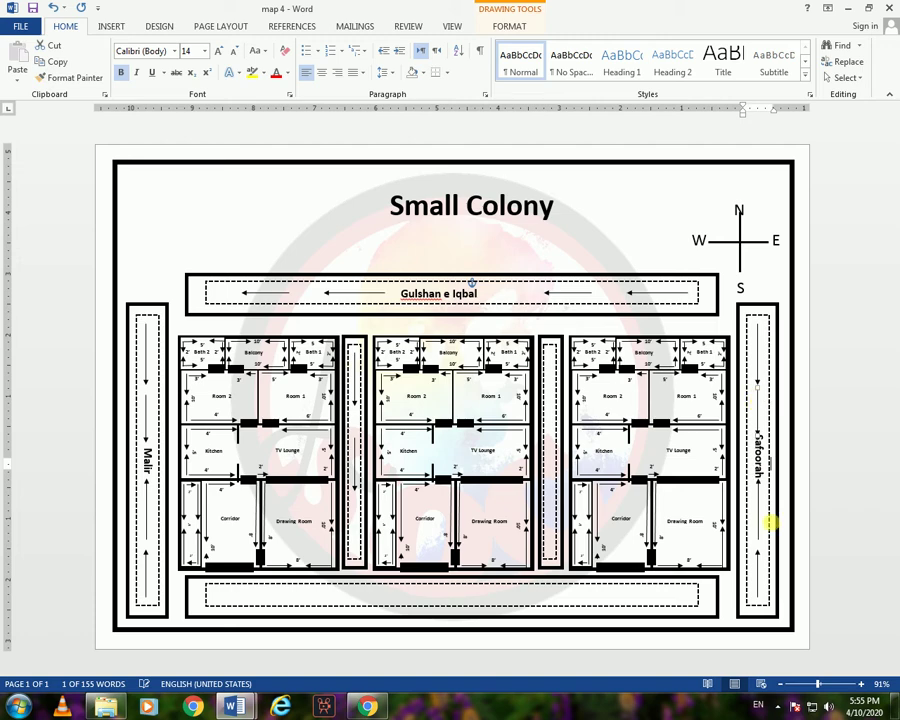
click(760, 515)
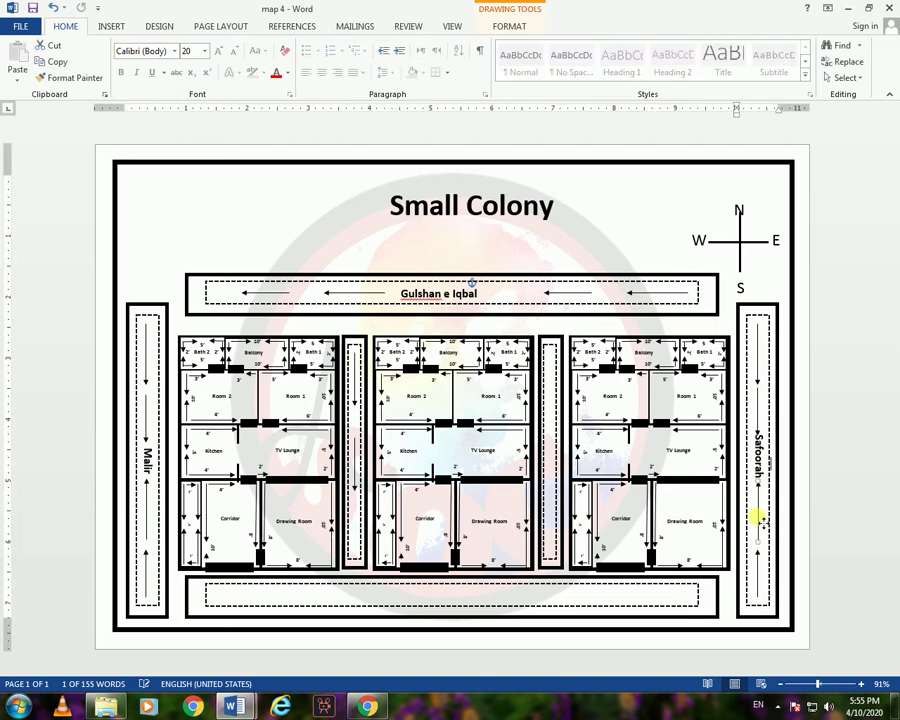
click(757, 458)
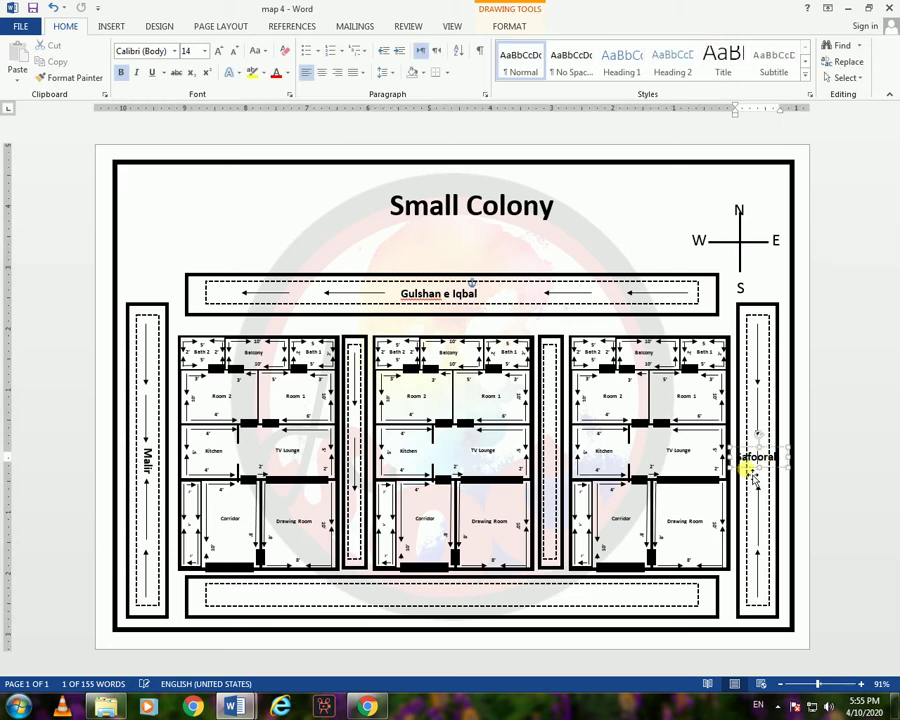
click(762, 472)
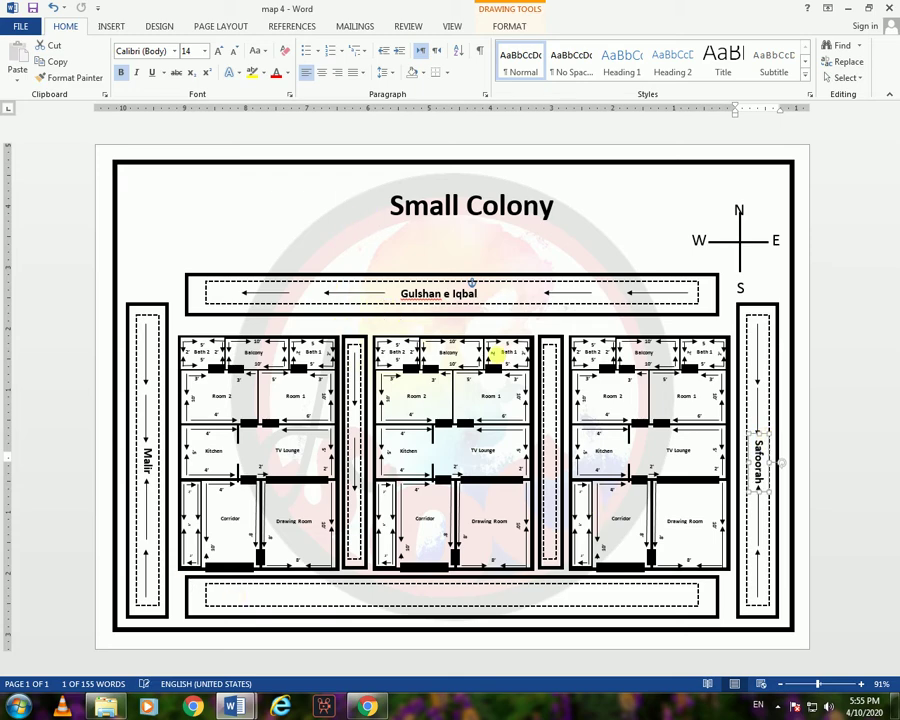
click(542, 275)
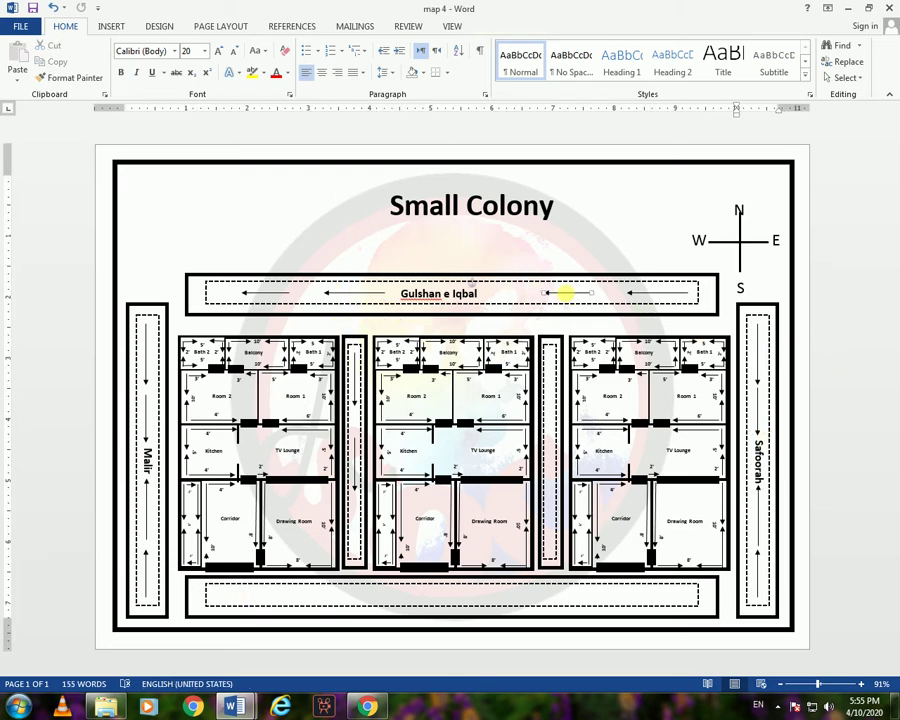
- Copy the Gulshan e Iqbal label and its arrows into the bottom road strip
click(645, 297)
mouse_move(645, 293)
mouse_down()
mouse_move(368, 302)
mouse_move(262, 292)
mouse_up()
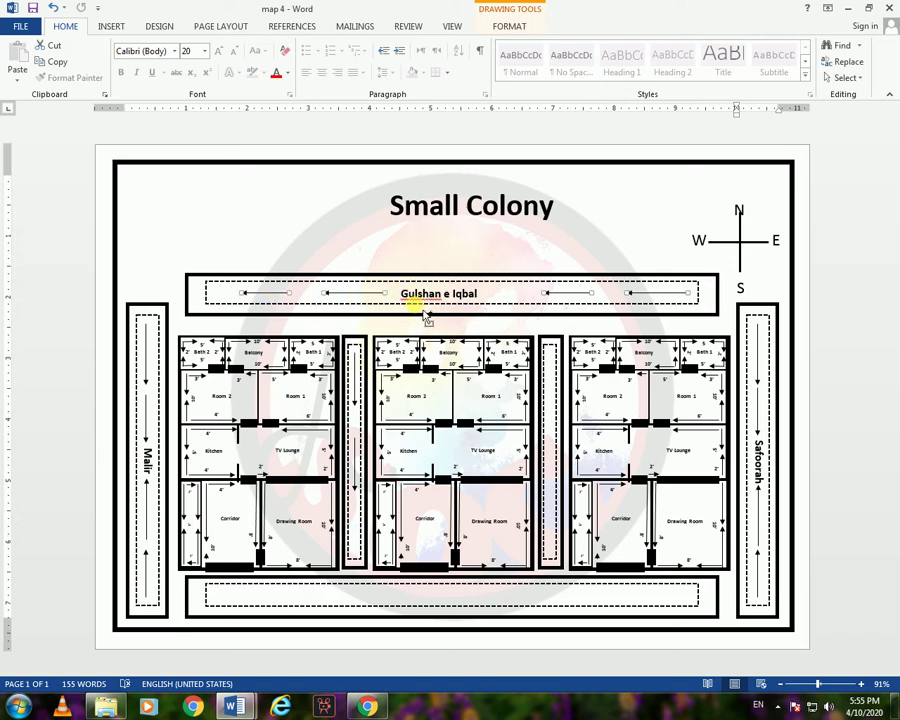
click(430, 310)
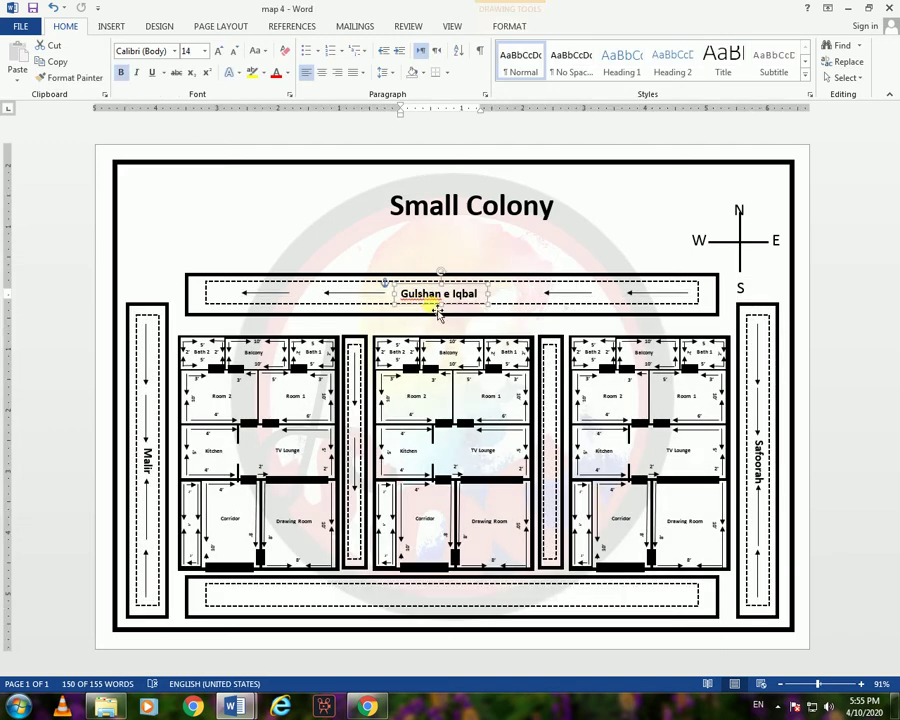
shift+click(572, 294)
shift+click(338, 295)
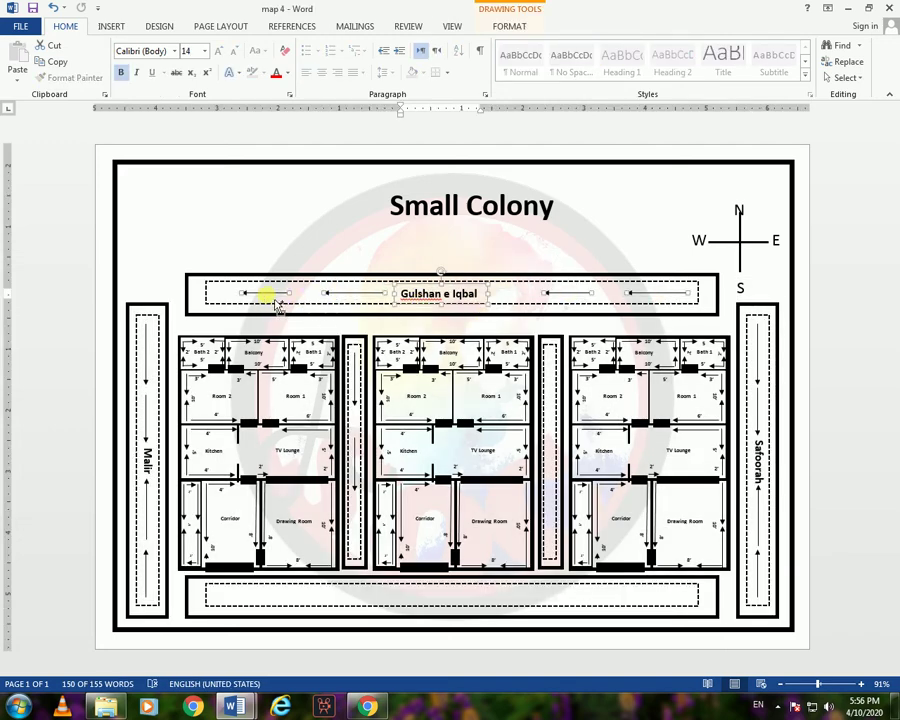
drag(345, 301, 363, 472)
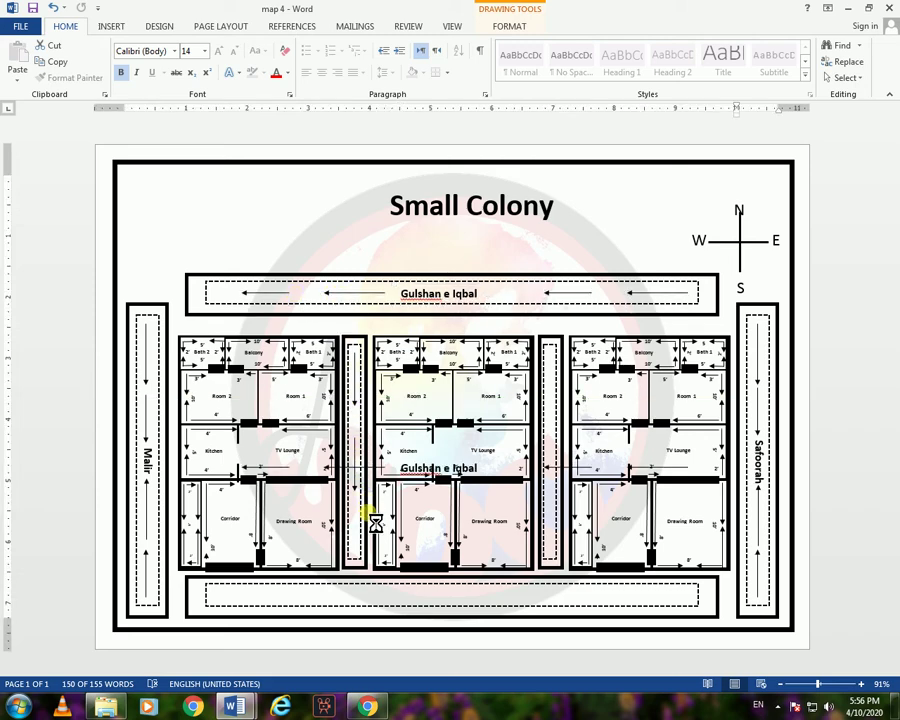
mouse_move(375, 521)
mouse_down()
mouse_move(397, 606)
mouse_move(400, 599)
mouse_up()
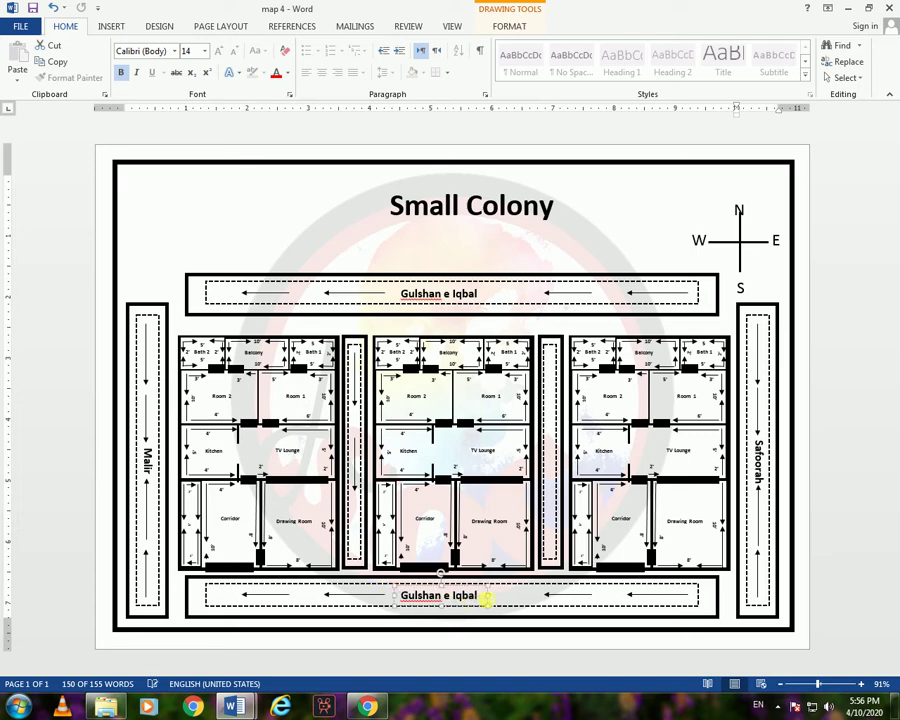
- Change the copied label's text to 'My Colony Road'
drag(486, 598, 372, 594)
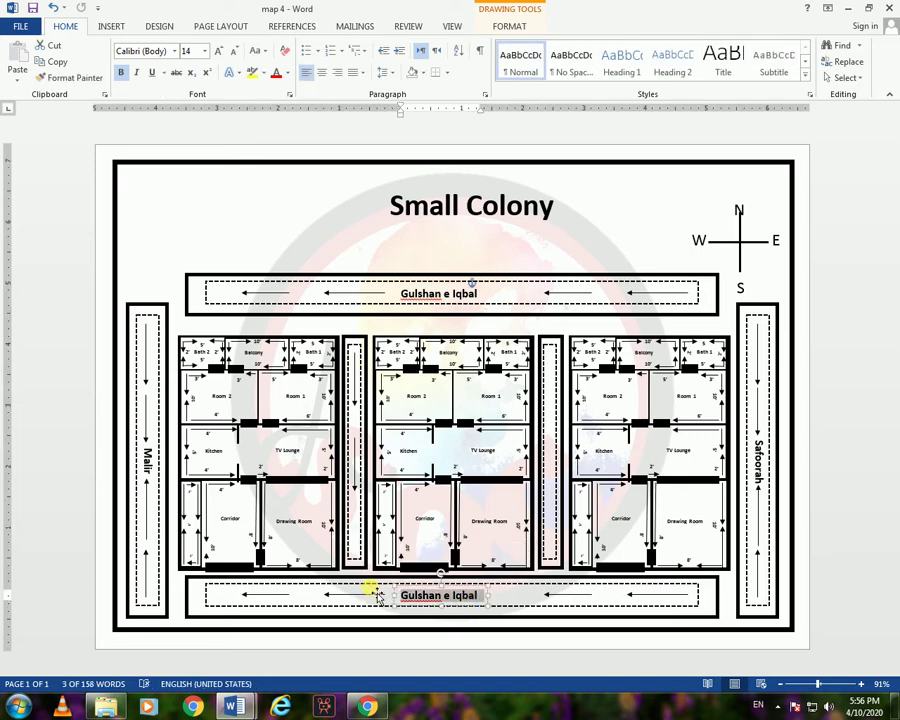
text(My C)
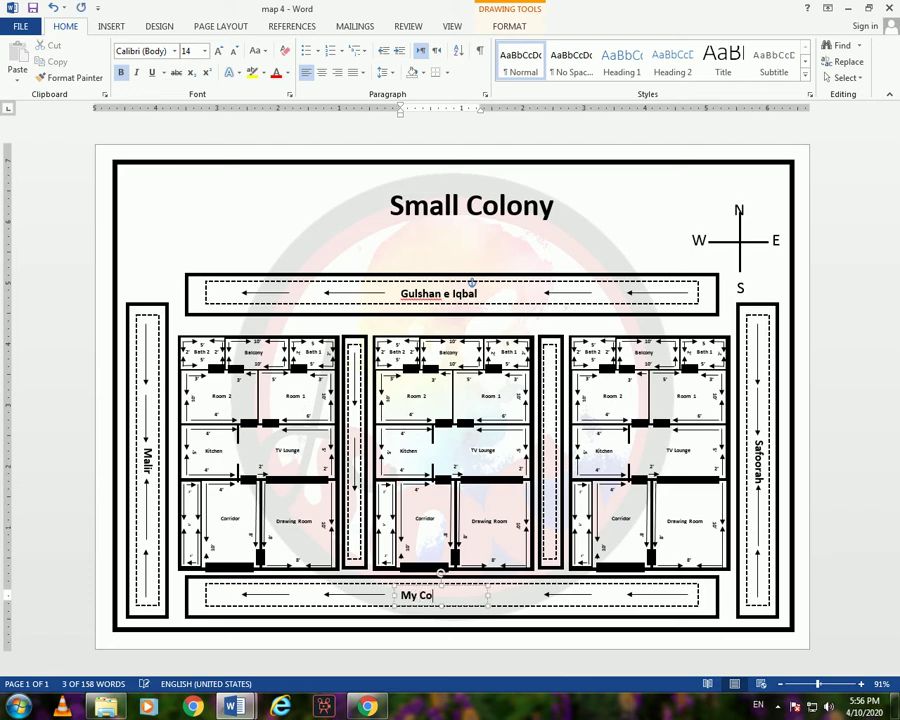
text(ony Ro)
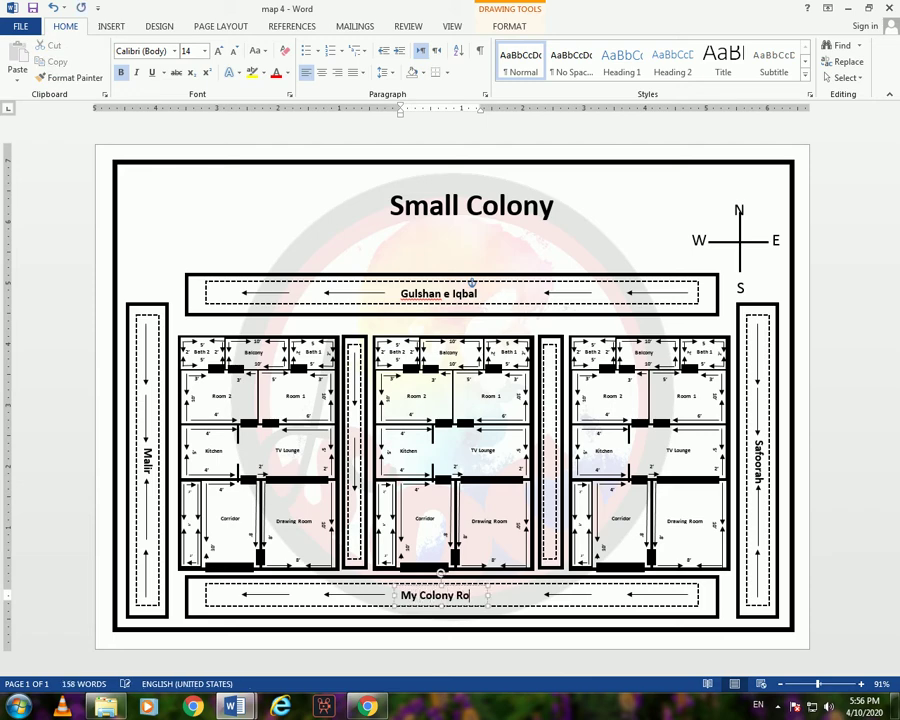
key(BackSpace)
key(BackSpace)
key(BackSpace)
text(Road)
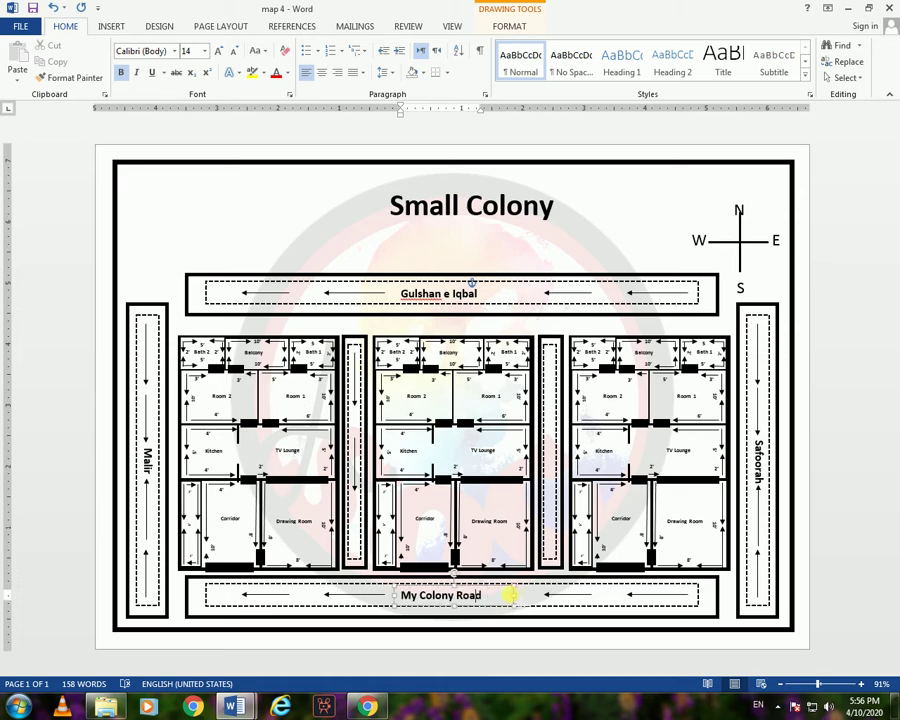
click(498, 584)
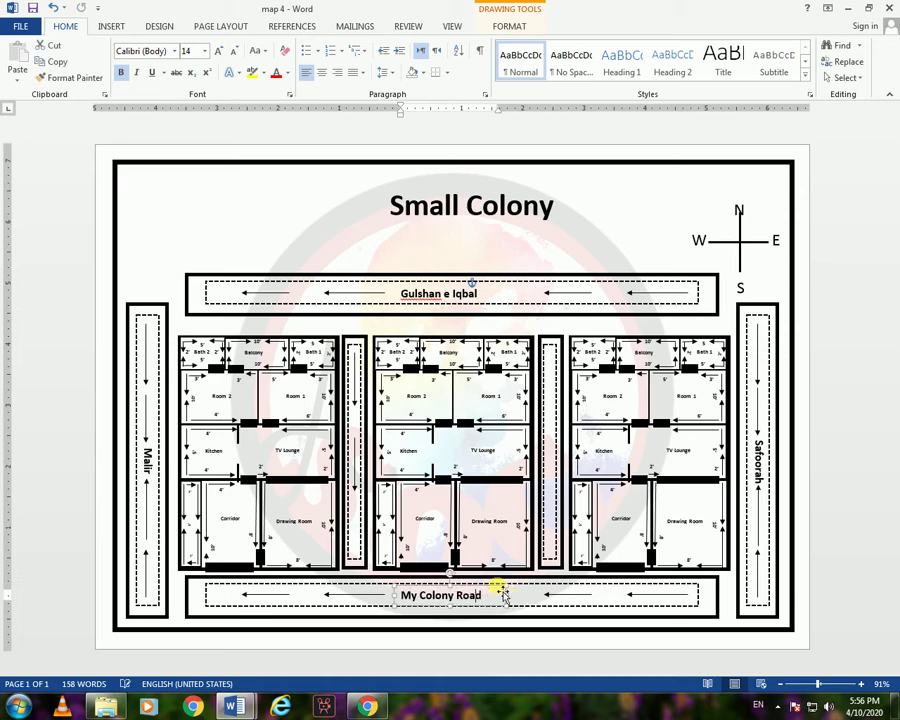
- Copy the middle road's arrow into the right road strip and flip it vertically to point upward
click(355, 457)
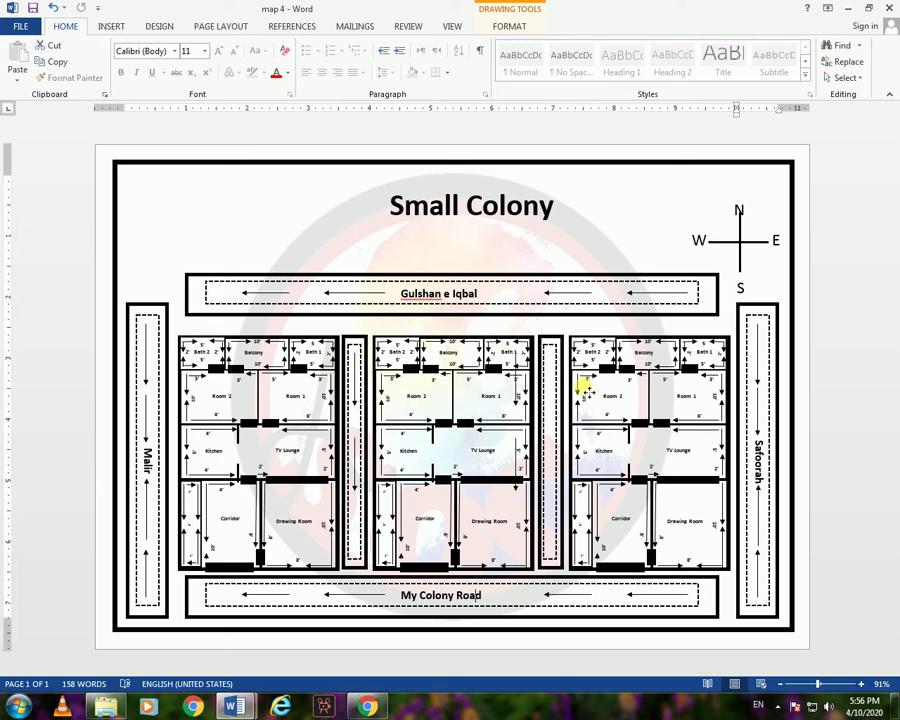
drag(585, 390, 549, 395)
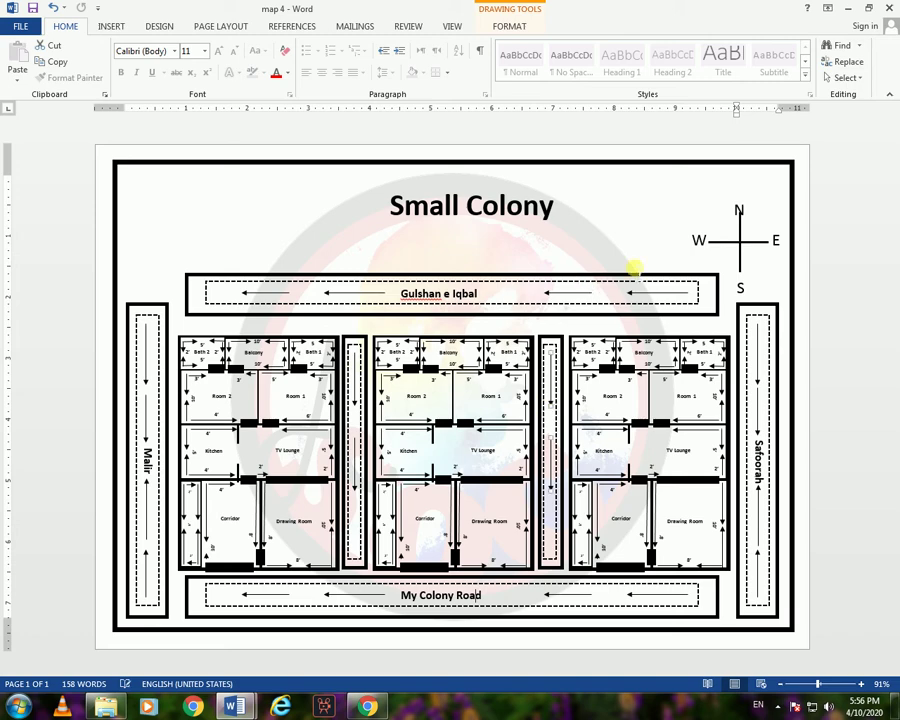
click(509, 26)
click(772, 78)
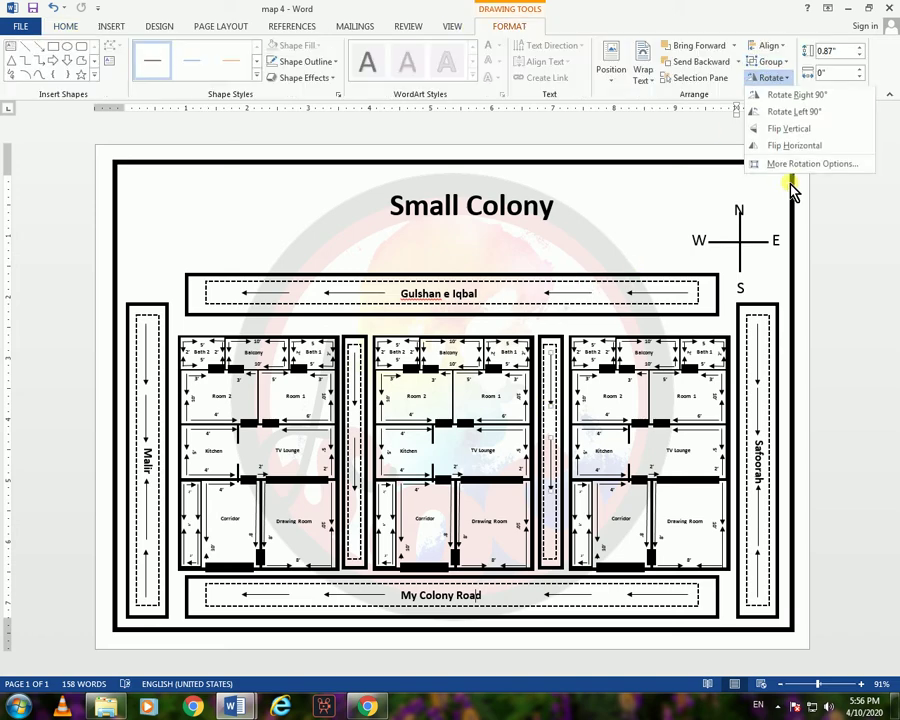
click(778, 136)
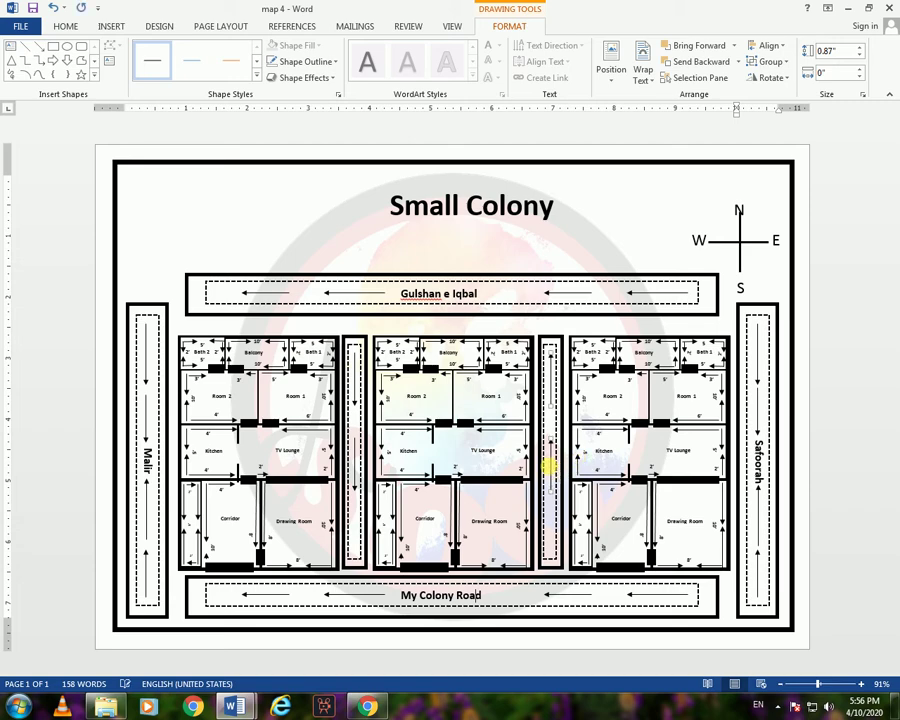
key(Down)
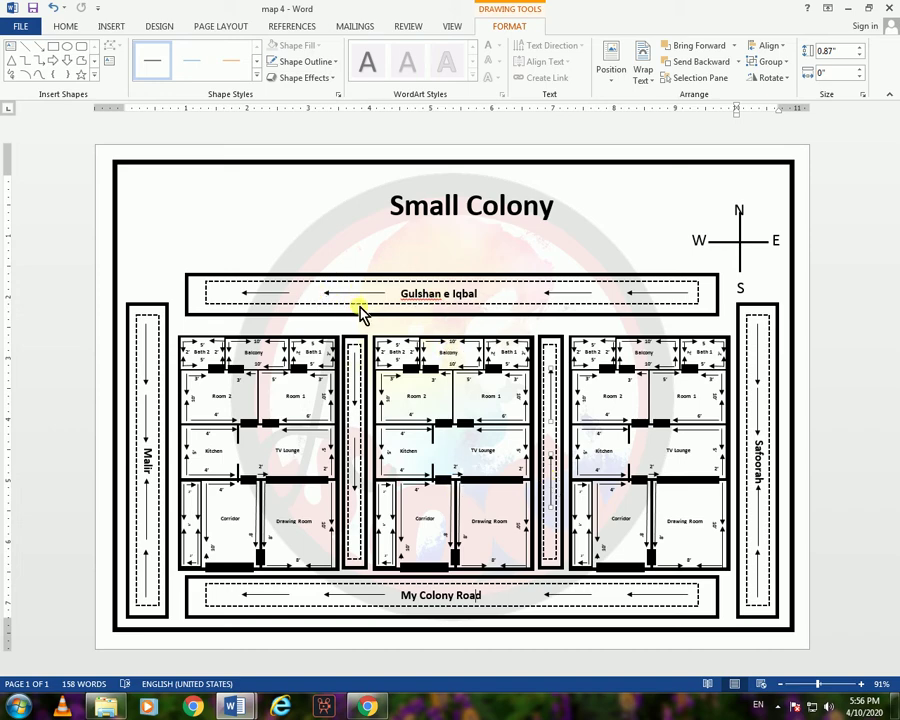
- Choose the Rectangle shape from the Insert Shapes gallery
click(111, 25)
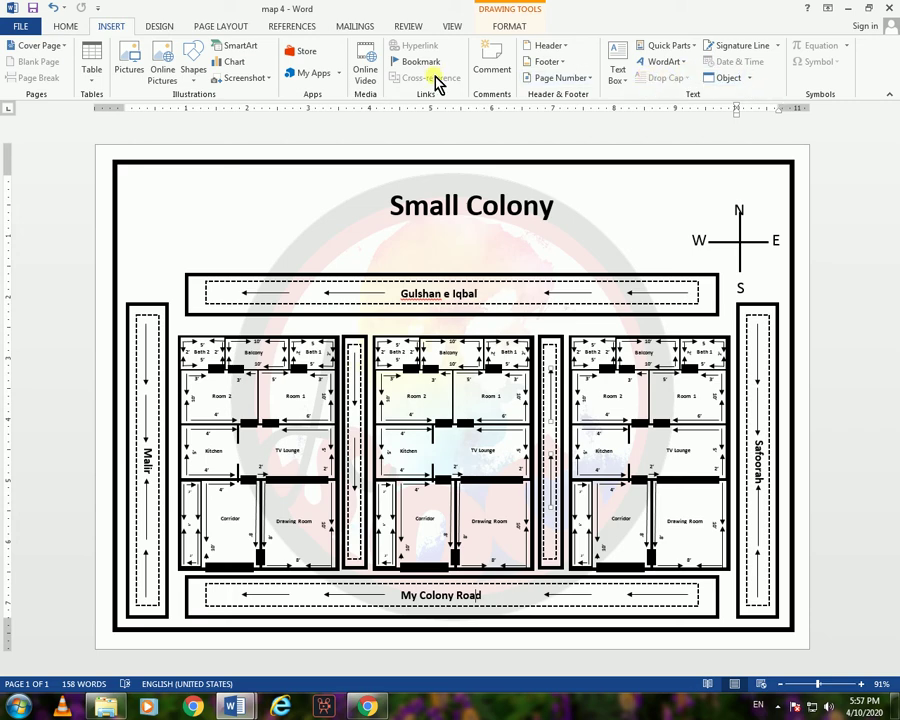
click(196, 80)
click(246, 122)
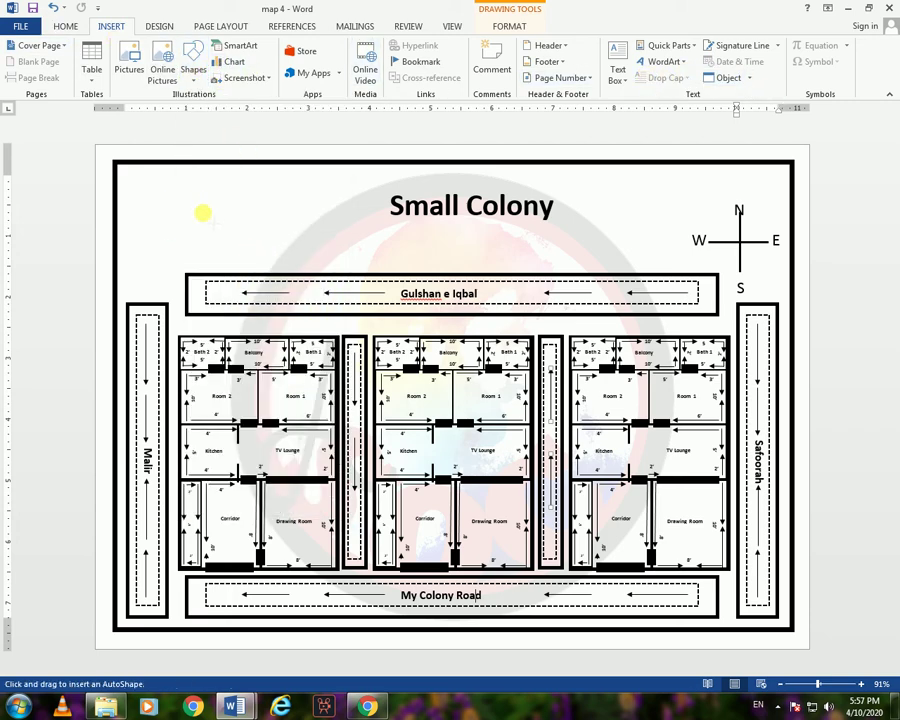
- Draw a blue rectangle above Gulshan e Iqbal road, add a copy beside it, and shorten both
drag(192, 207, 277, 265)
click(256, 231)
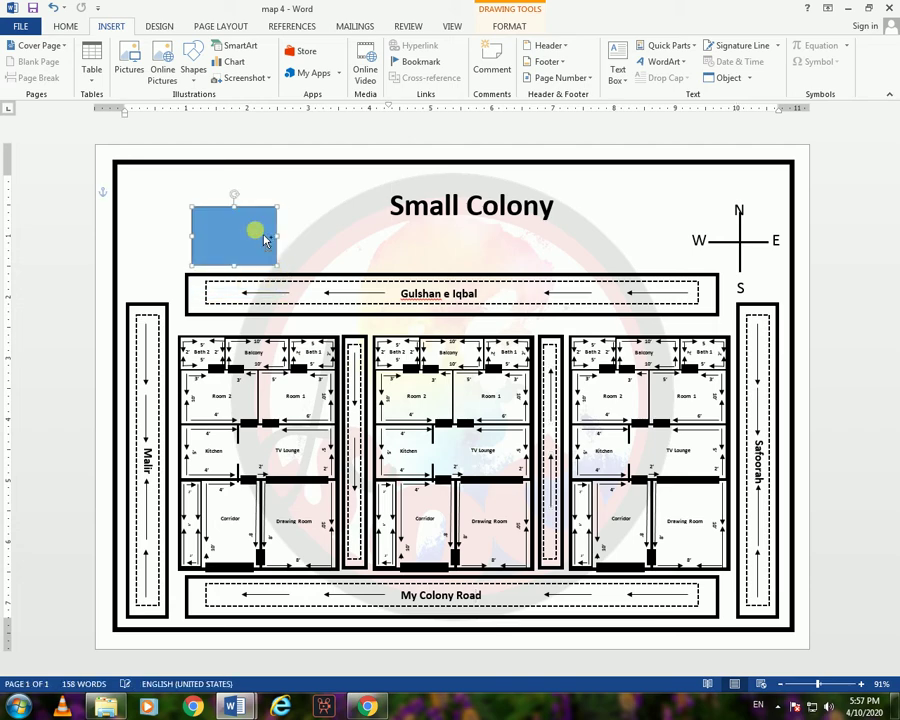
key(ctrl+c)
key(ctrl+v)
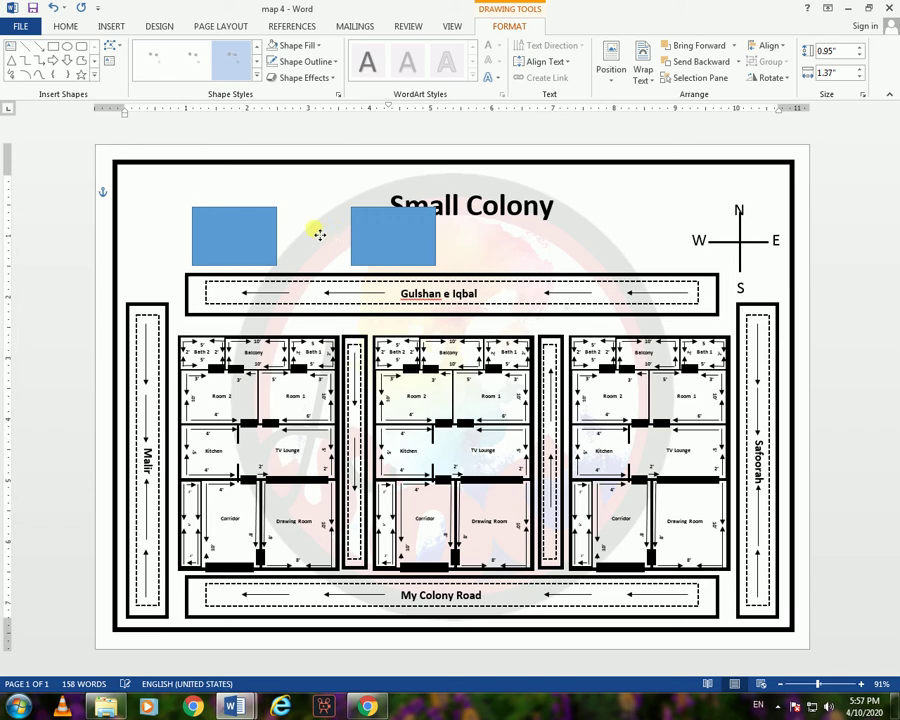
drag(318, 233, 283, 228)
click(313, 221)
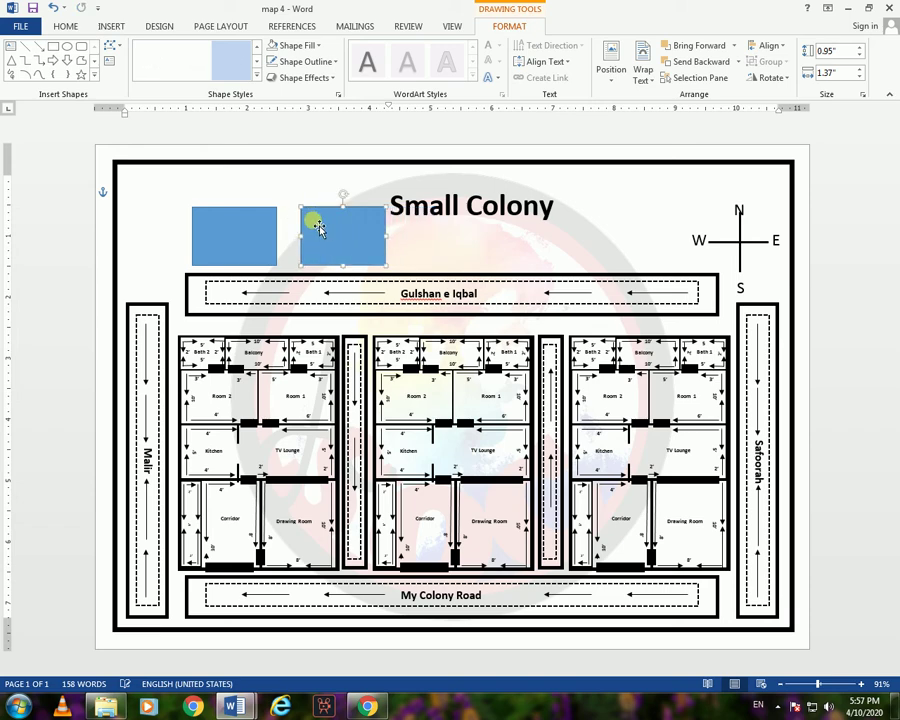
key(Delete)
click(232, 205)
mouse_move(234, 207)
mouse_down()
mouse_move(234, 222)
mouse_move(338, 253)
mouse_move(316, 249)
mouse_up()
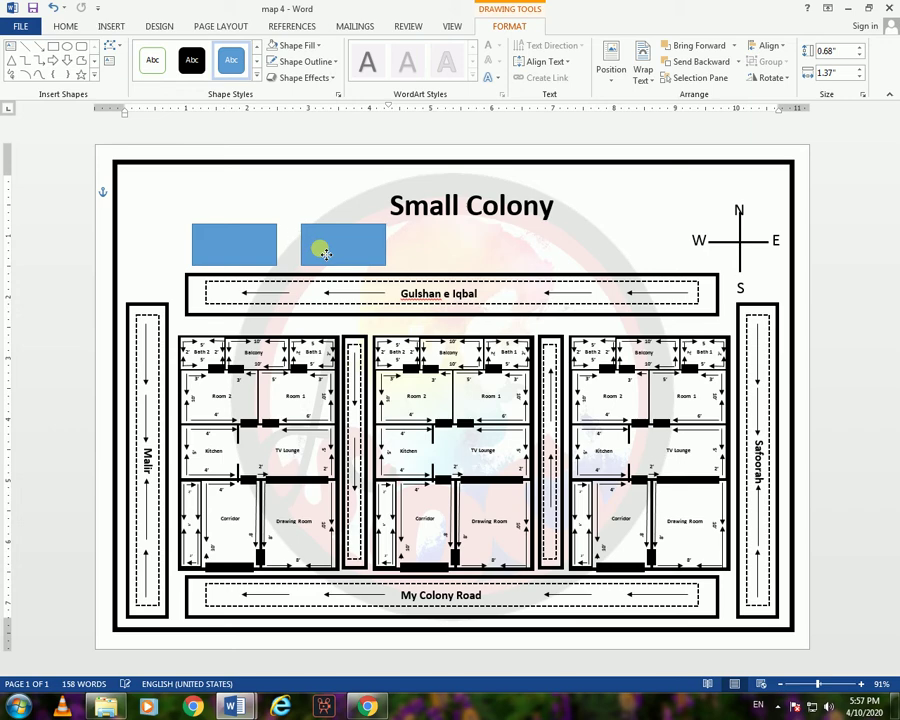
- Duplicate the pair to the right, add a fifth box to the row, and select all five
shift+click(241, 248)
drag(318, 250, 716, 250)
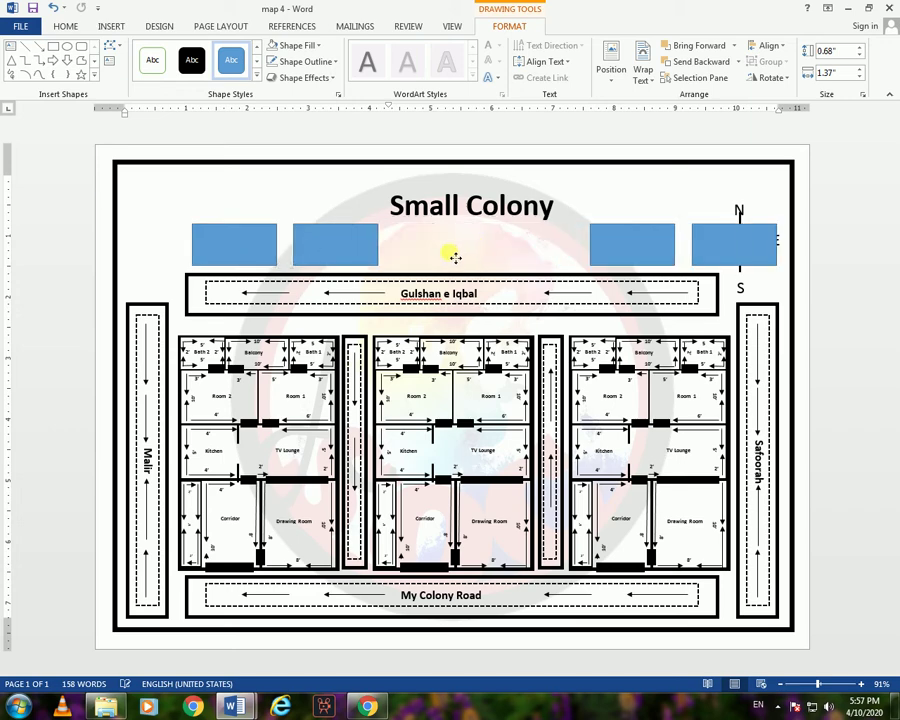
key(Left)
key(Left)
key(Left)
key(Left)
key(Left)
key(Left)
key(Left)
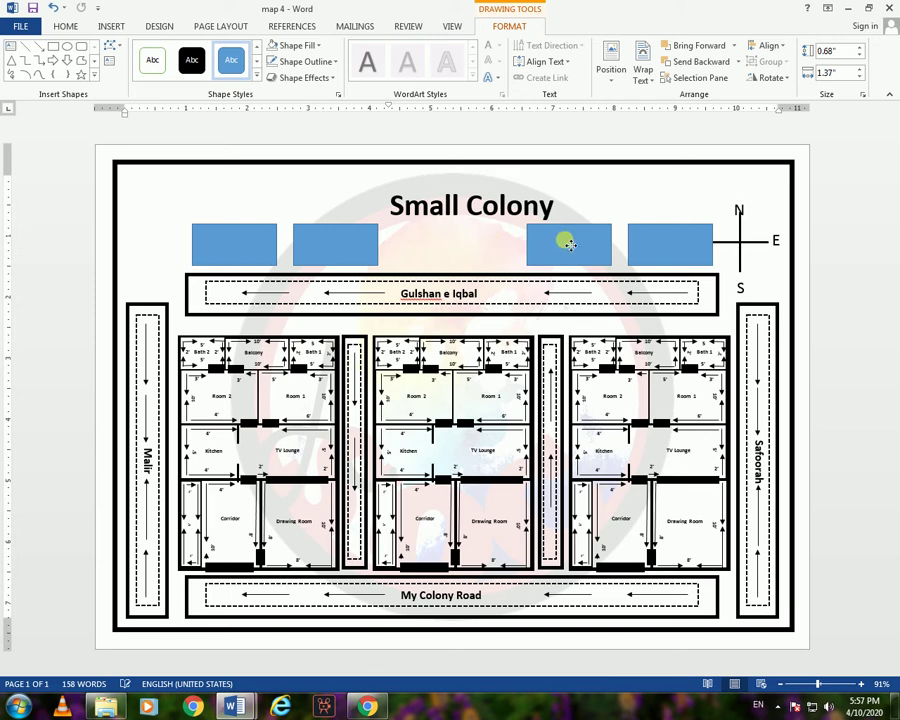
key(Left)
key(Left)
key(Left)
key(Left)
key(Left)
key(Left)
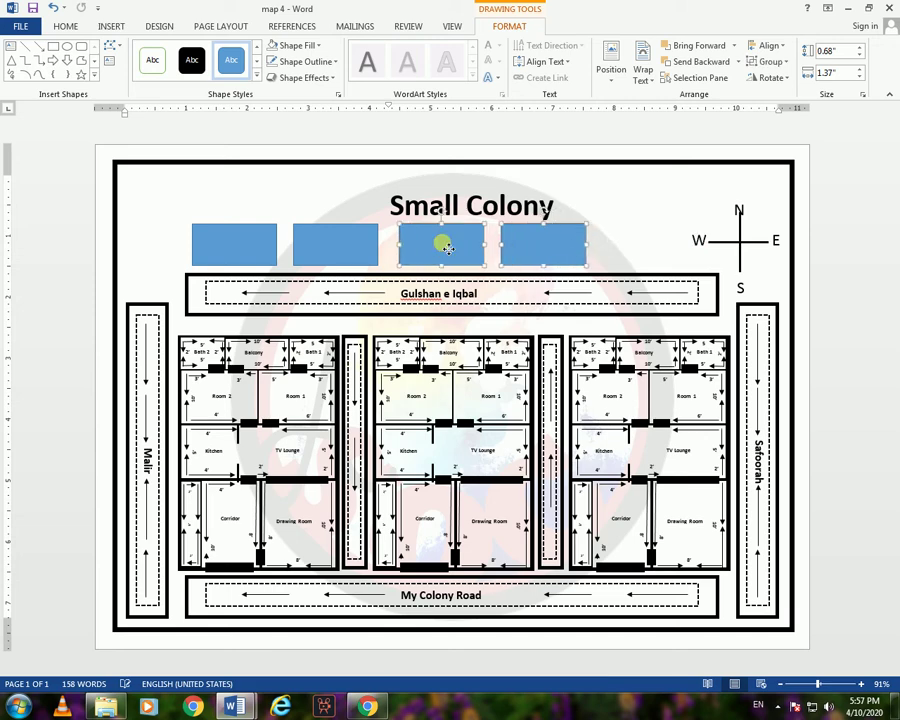
click(650, 188)
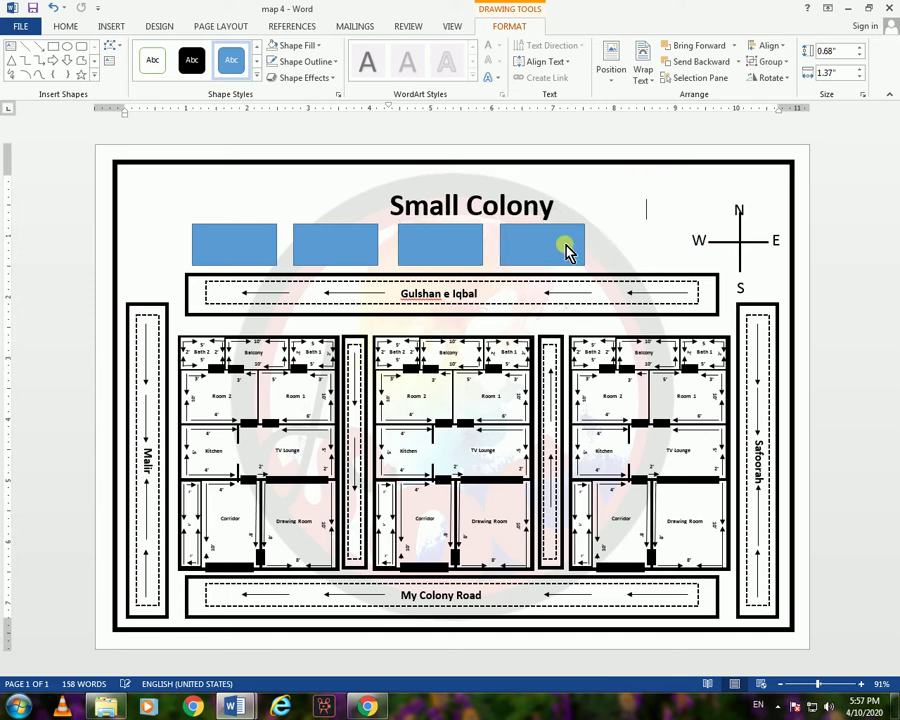
mouse_move(590, 241)
mouse_down()
mouse_move(632, 240)
mouse_move(600, 240)
mouse_up()
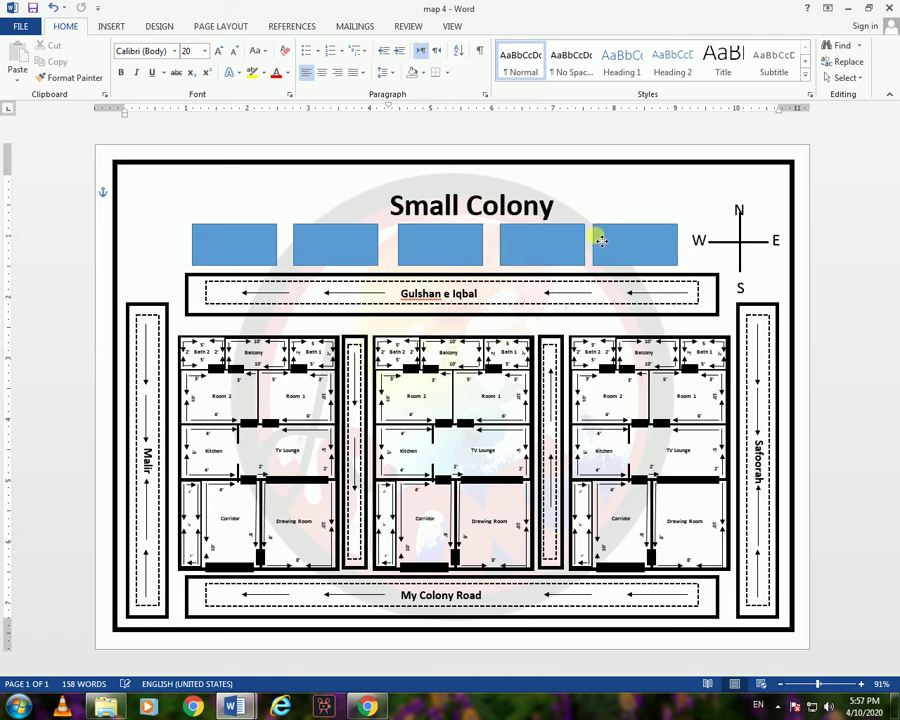
click(600, 240)
shift+click(530, 238)
shift+click(436, 236)
shift+click(330, 236)
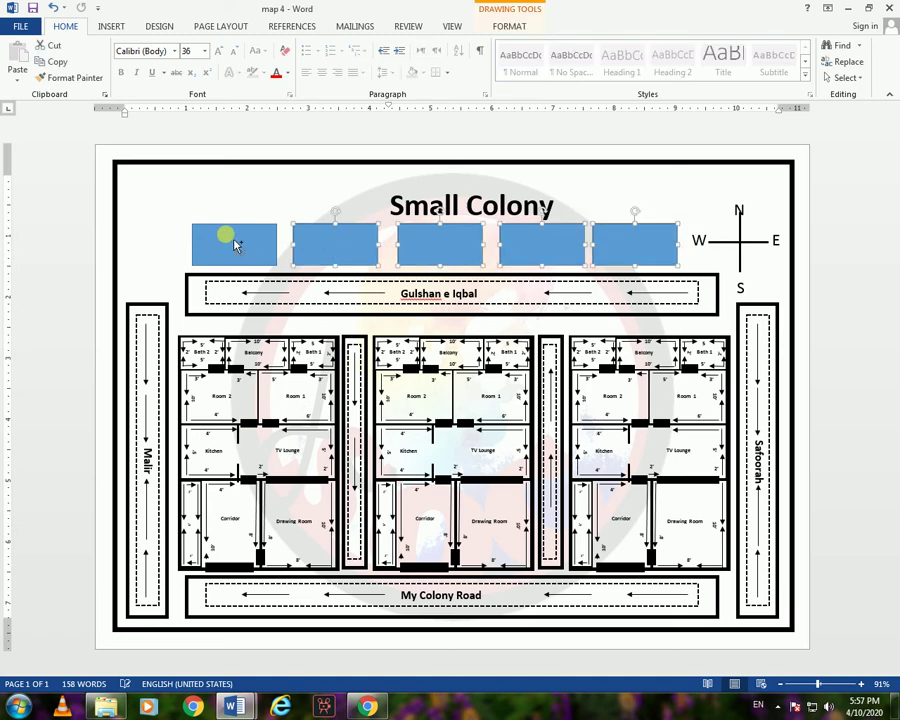
shift+click(234, 245)
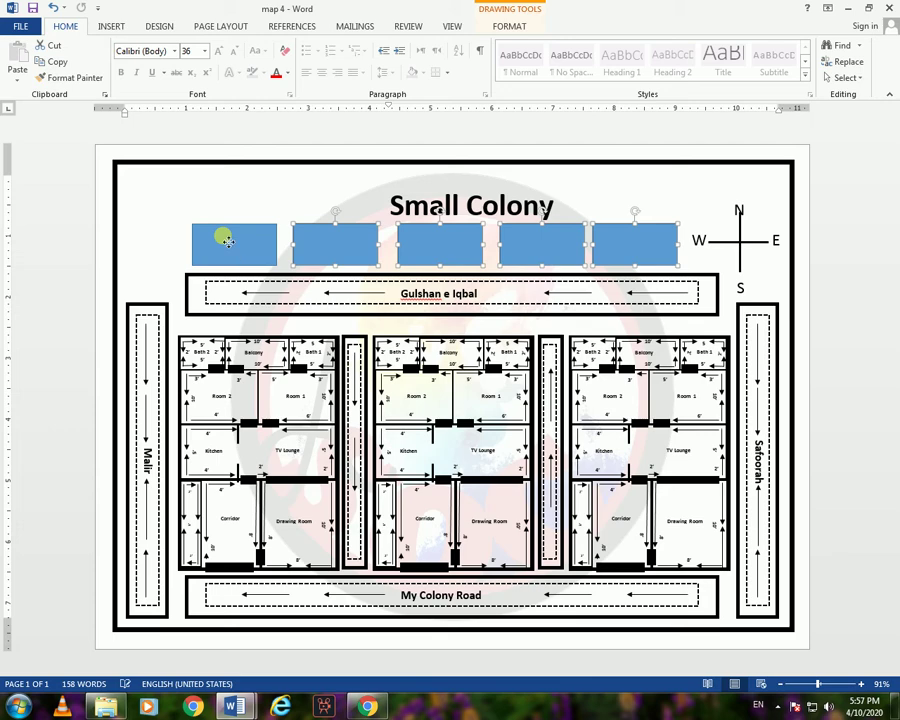
- Apply the white outlined shape style with a 3 pt black outline to all five boxes
click(497, 30)
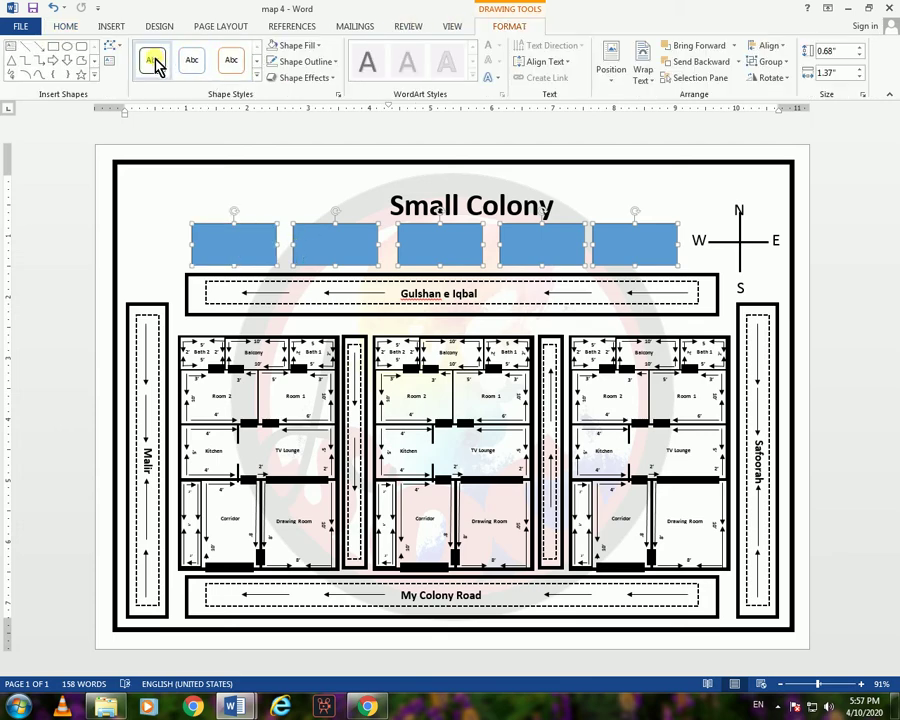
click(154, 62)
click(305, 61)
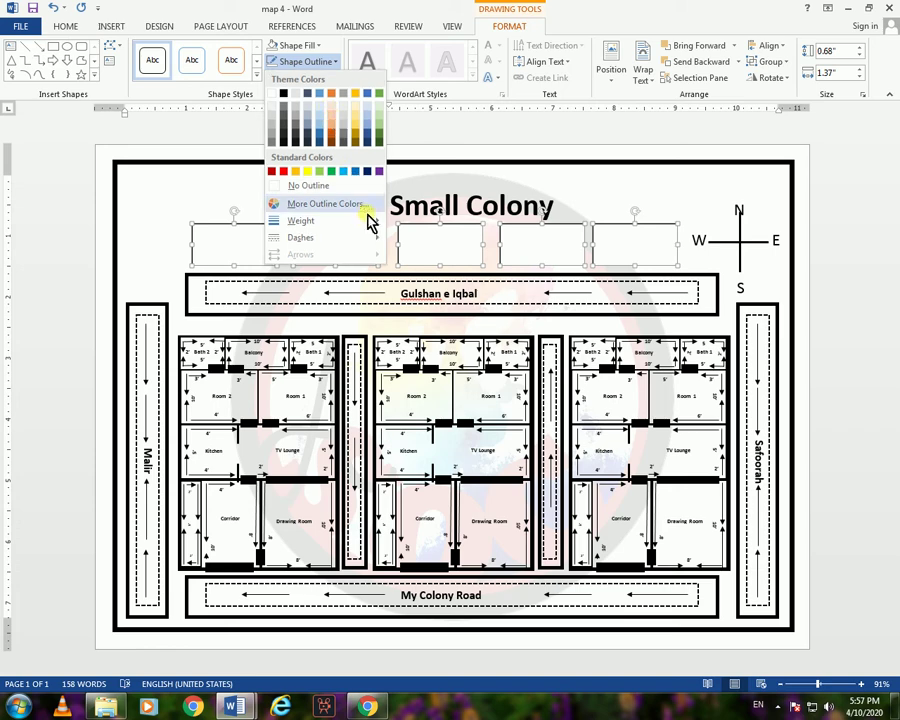
mouse_move(366, 222)
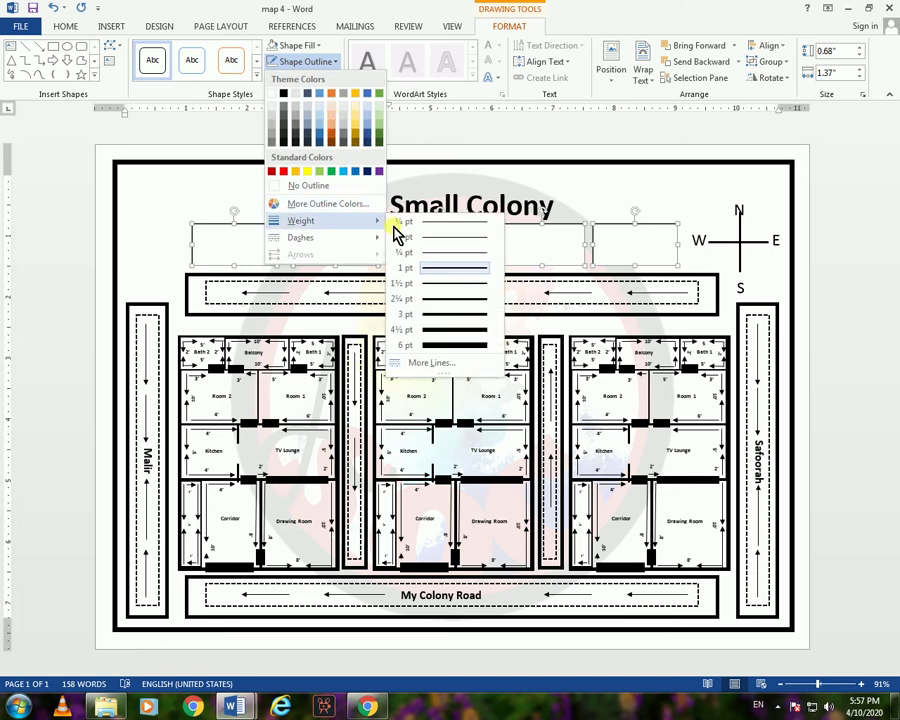
click(463, 322)
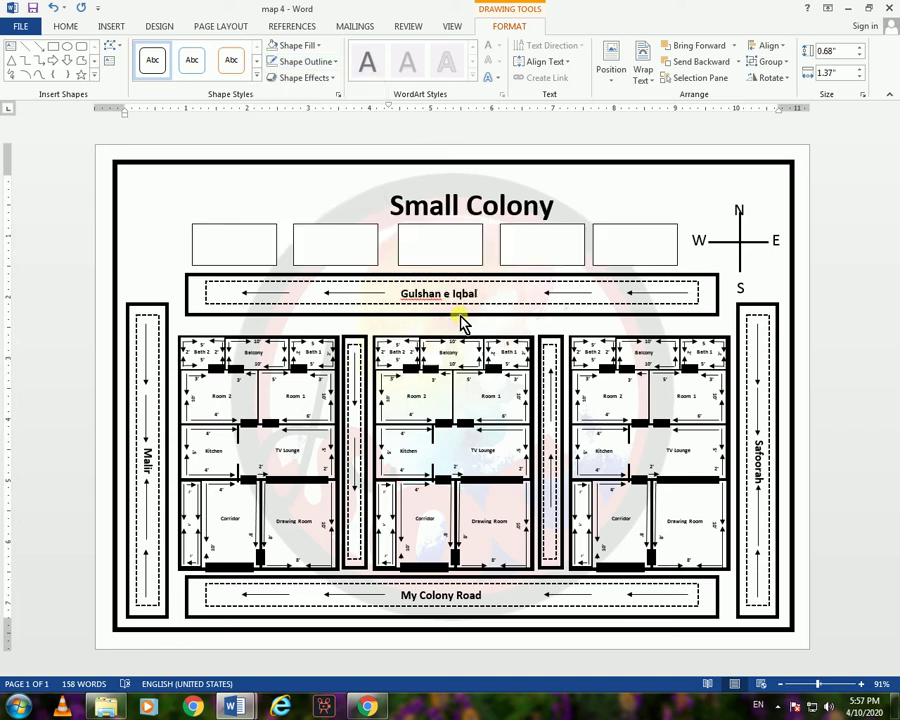
click(300, 50)
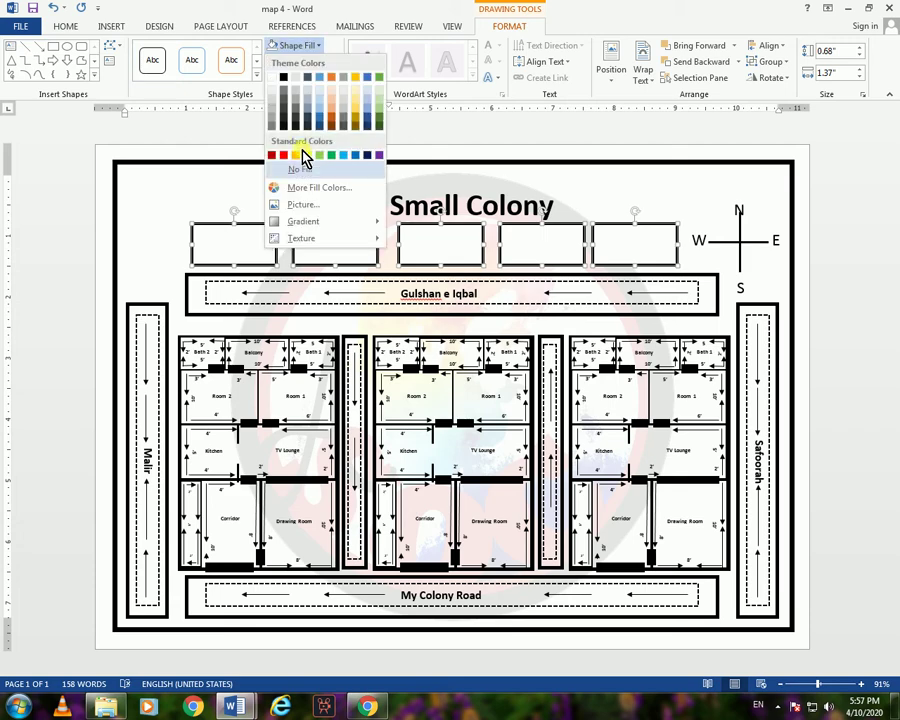
key(Escape)
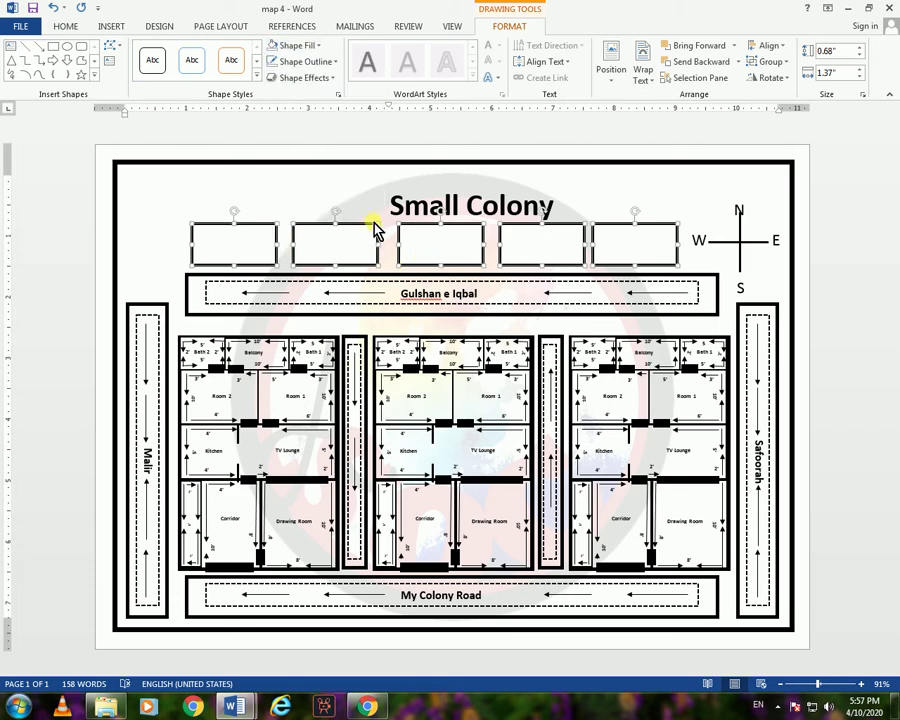
click(307, 180)
click(398, 262)
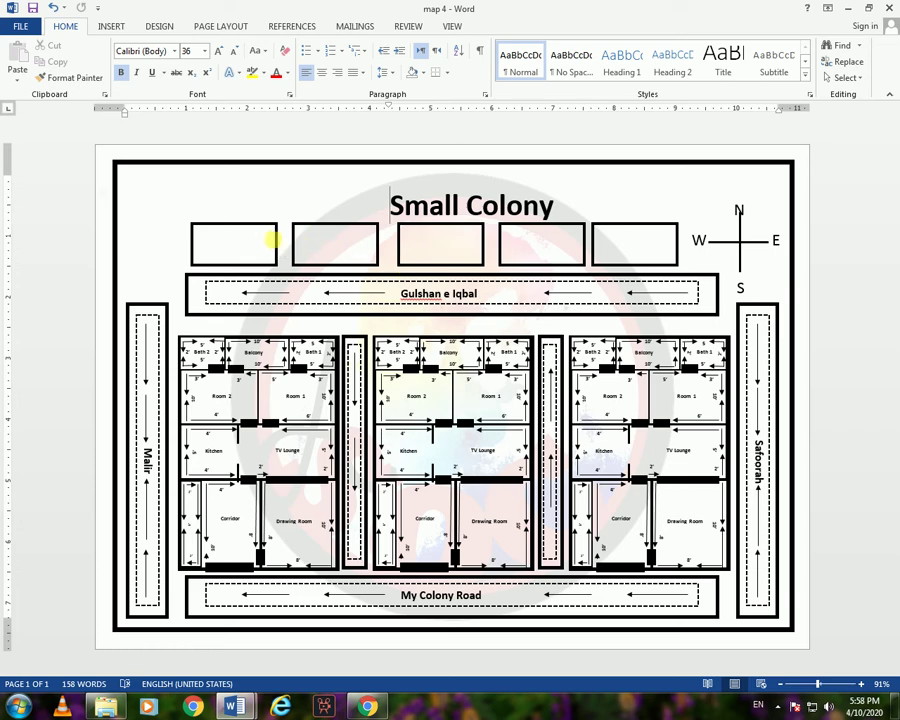
- Label the first box 'Shops'
click(271, 238)
right_click(272, 239)
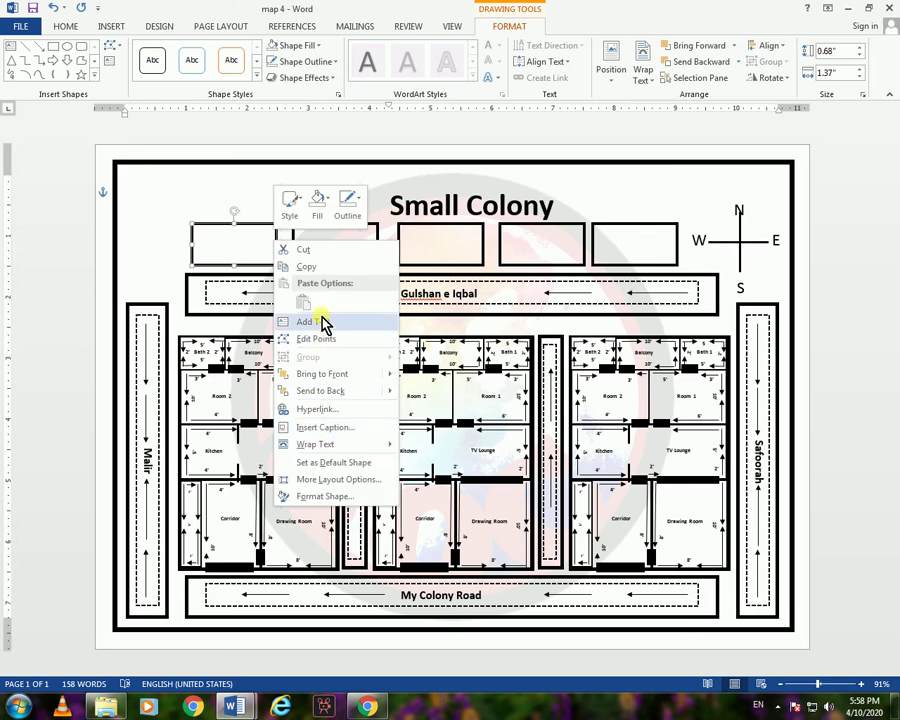
click(322, 322)
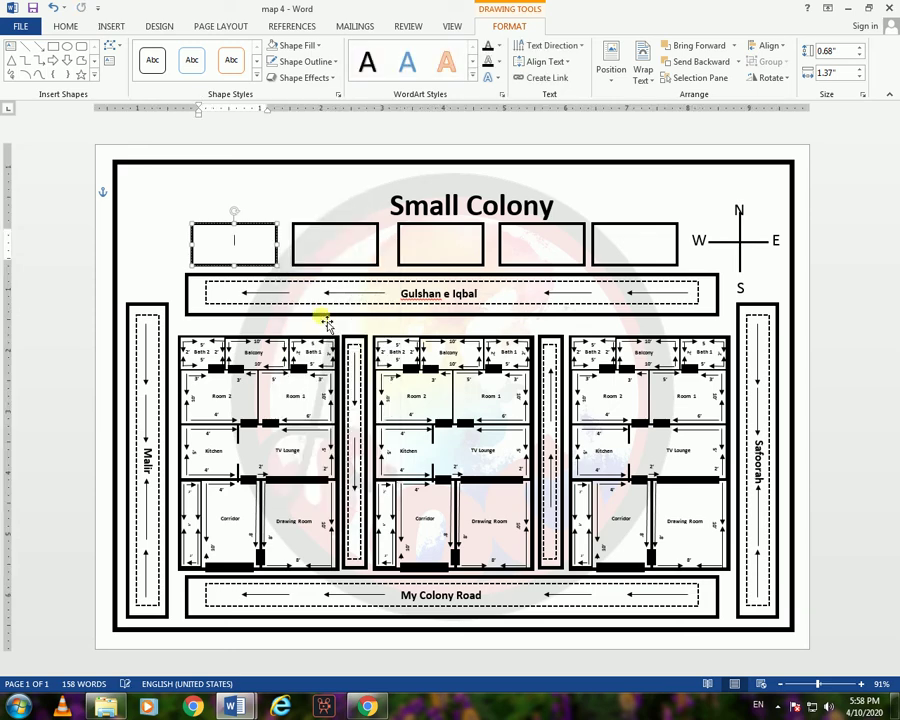
text(Sho)
text(ps)
- Label the second box 'Restaurant', correcting the misspelling 'Resturent'
click(354, 263)
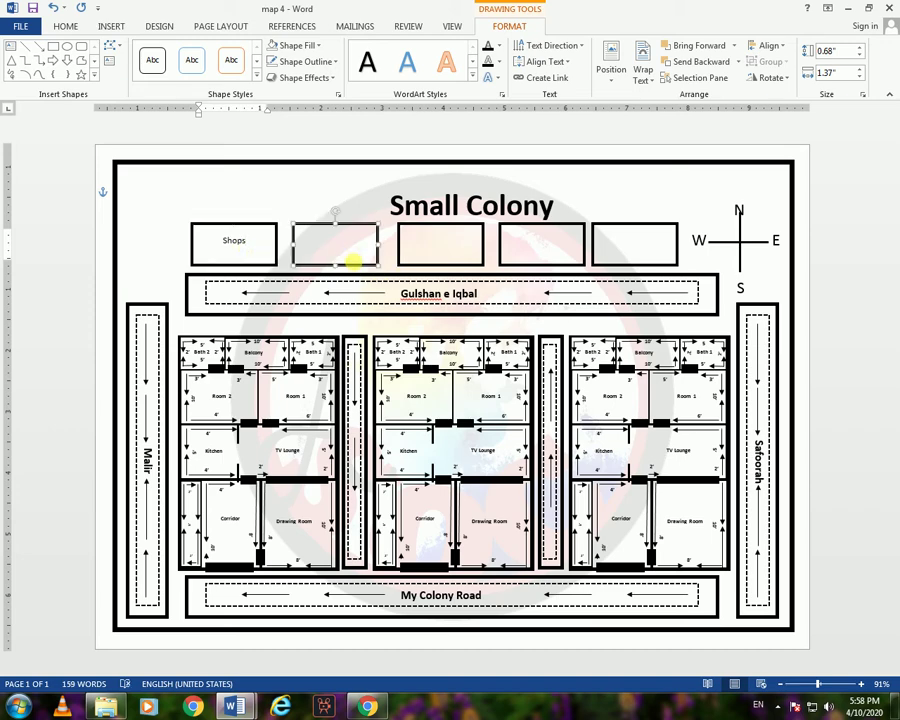
right_click(358, 266)
key(Escape)
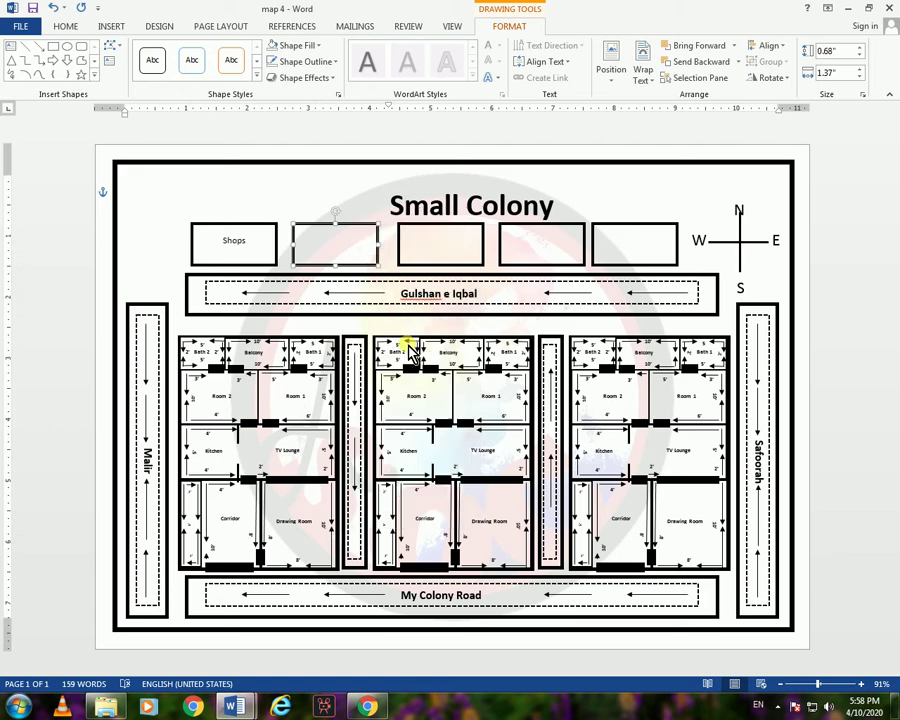
text(R)
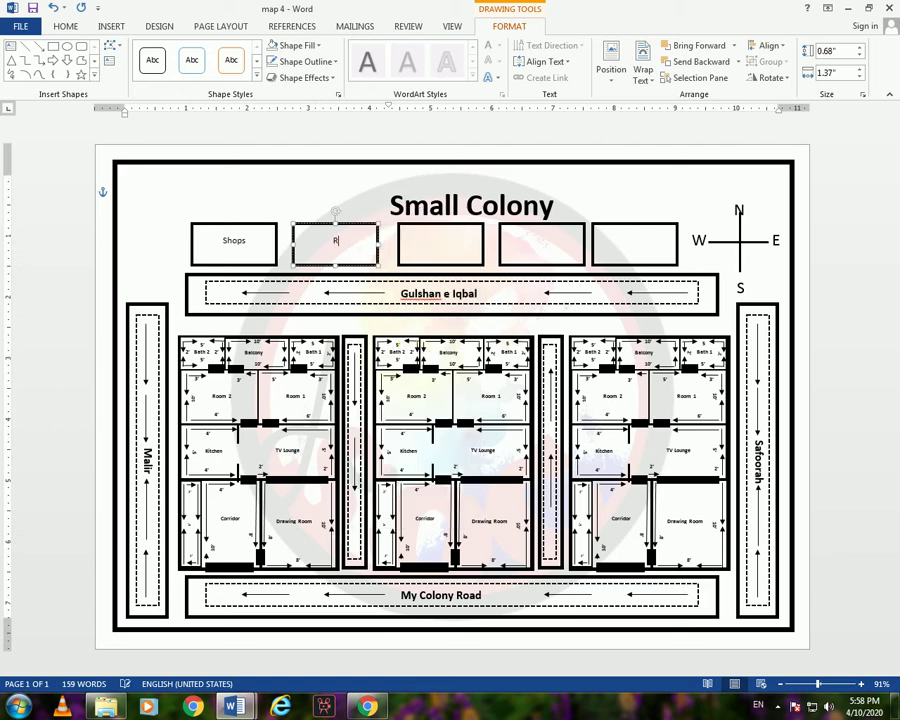
text(esturen)
text(t)
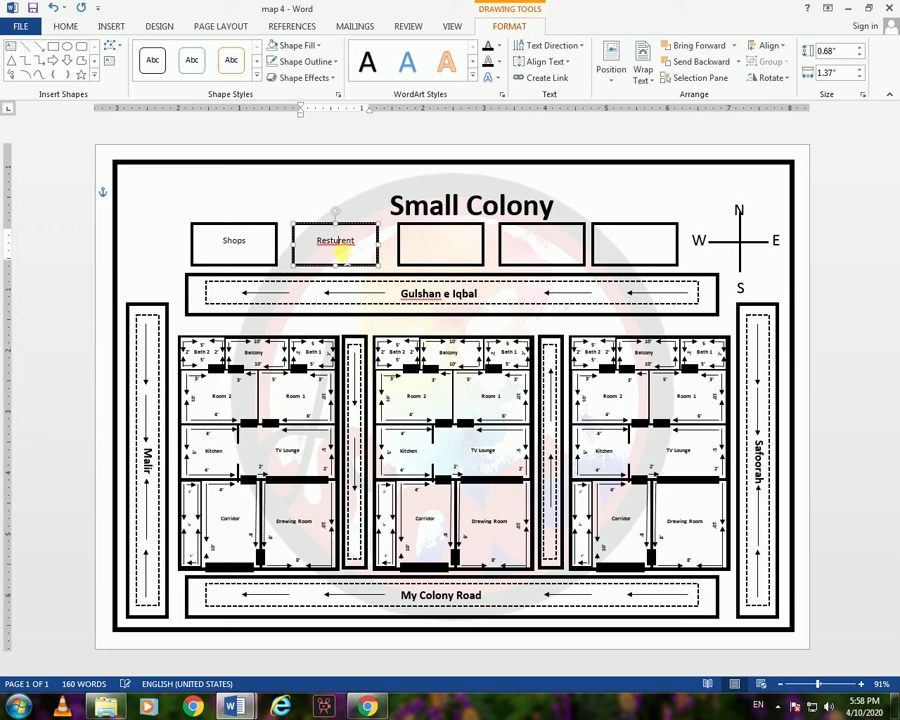
right_click(345, 252)
click(402, 270)
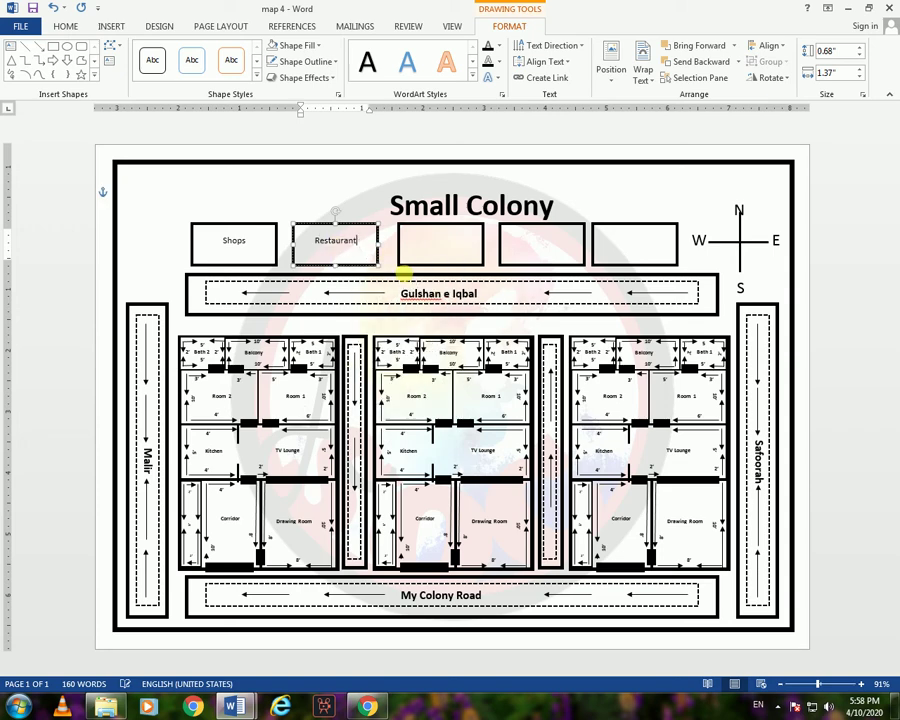
- Label the third box 'Banks'
click(453, 265)
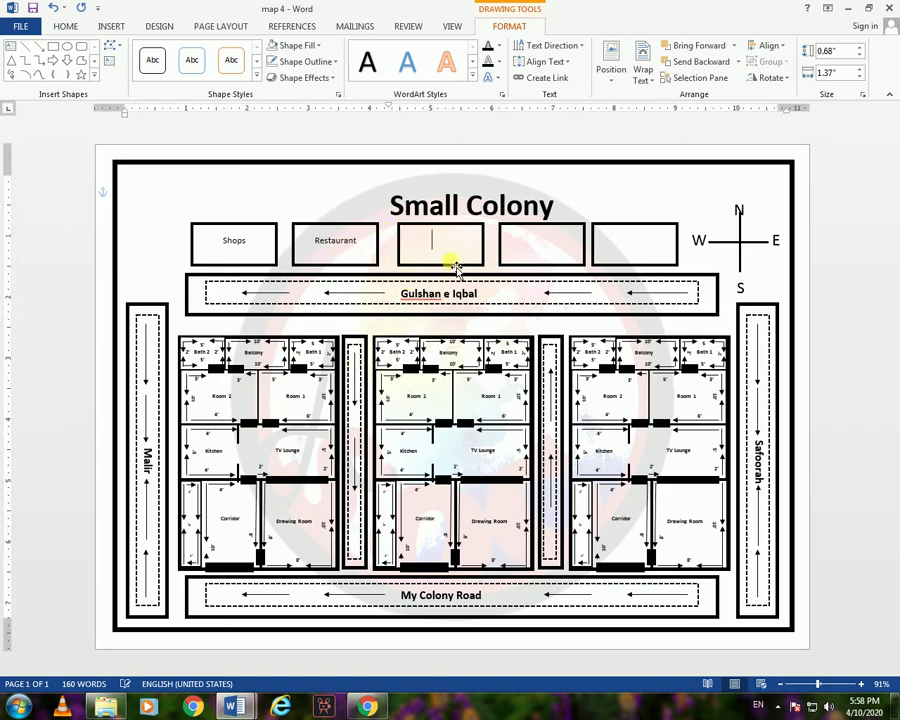
text(ba)
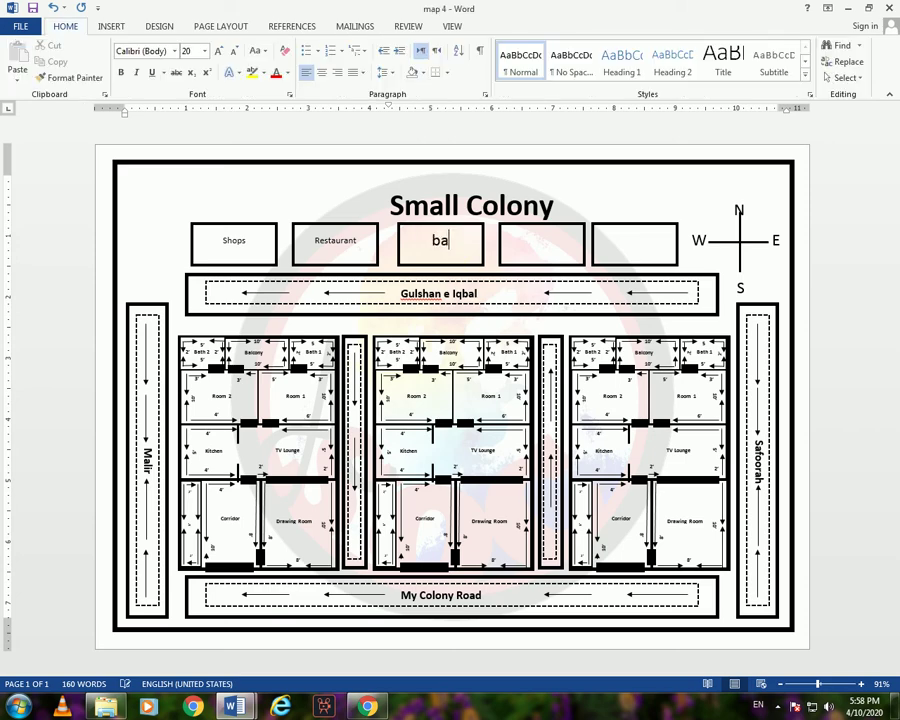
key(BackSpace)
key(BackSpace)
click(459, 228)
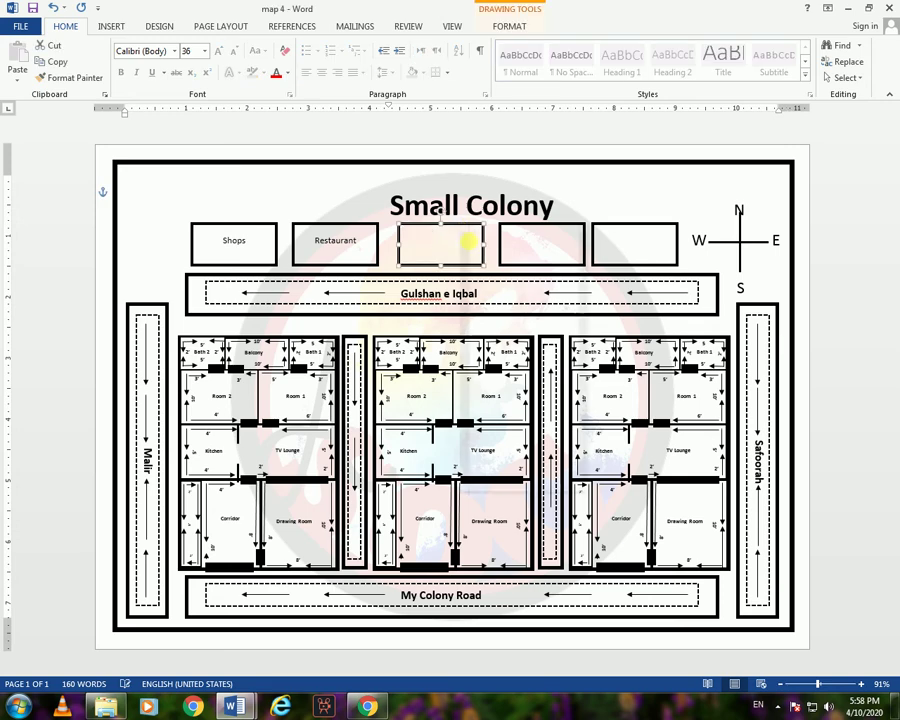
right_click(466, 236)
key(Escape)
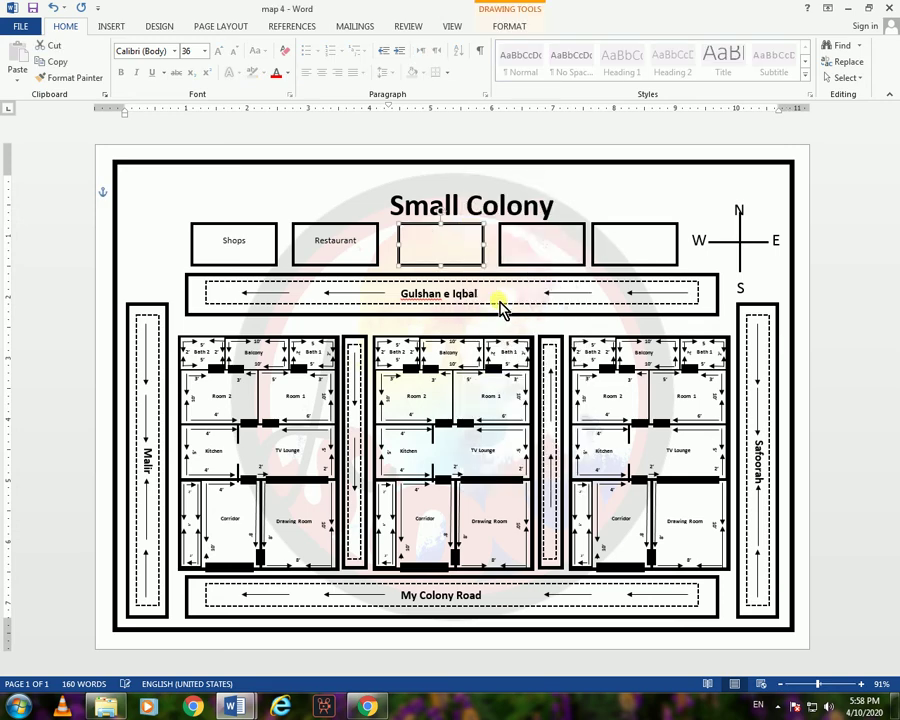
text(Bake)
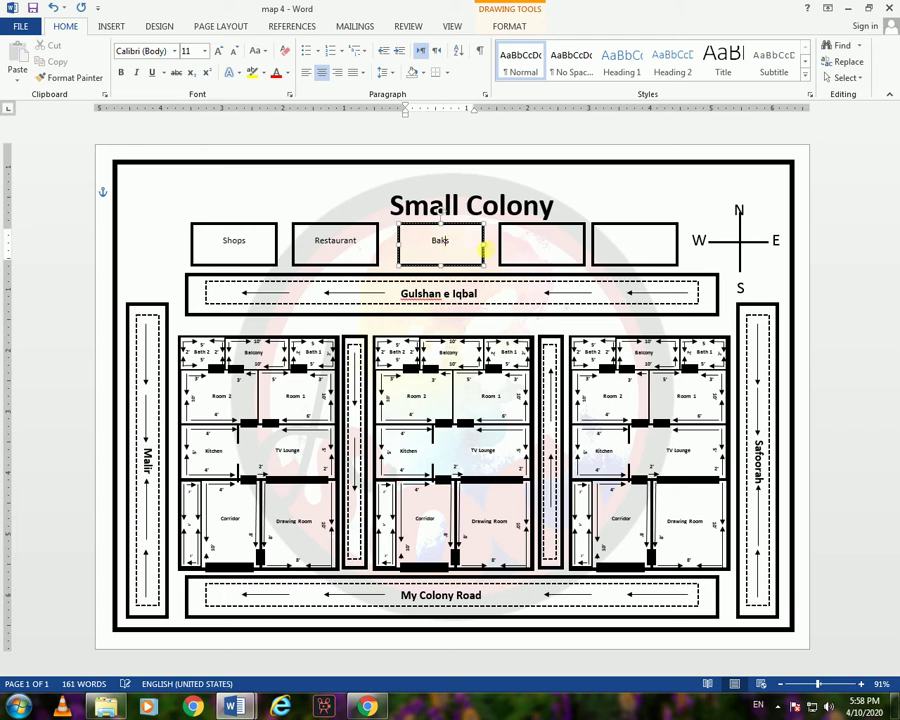
key(BackSpace)
text(nk)
text(k)
- Label the fourth box 'Schools'
click(553, 262)
right_click(553, 262)
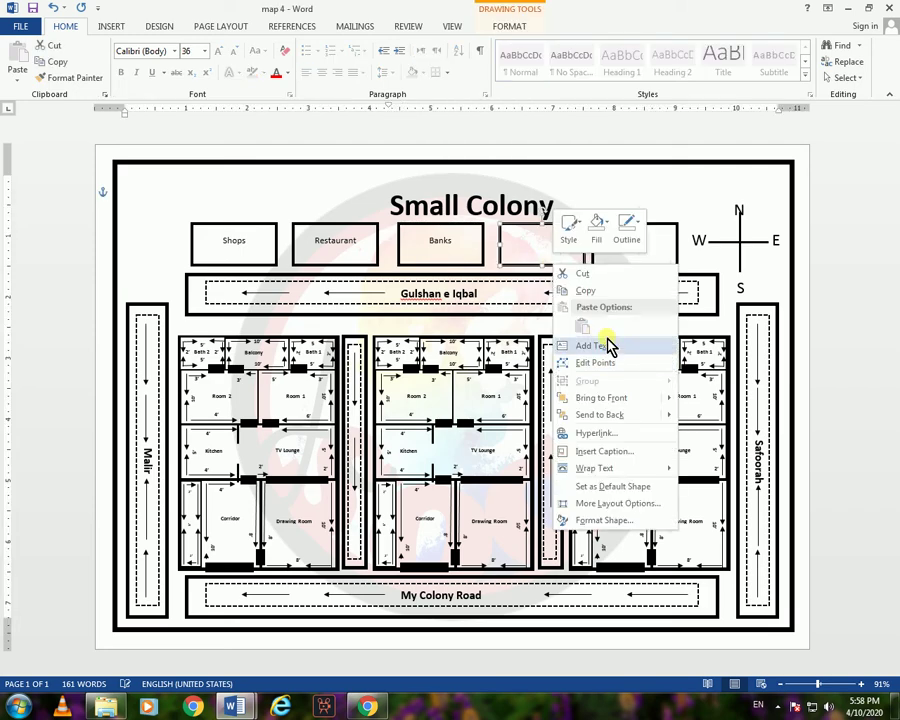
click(610, 345)
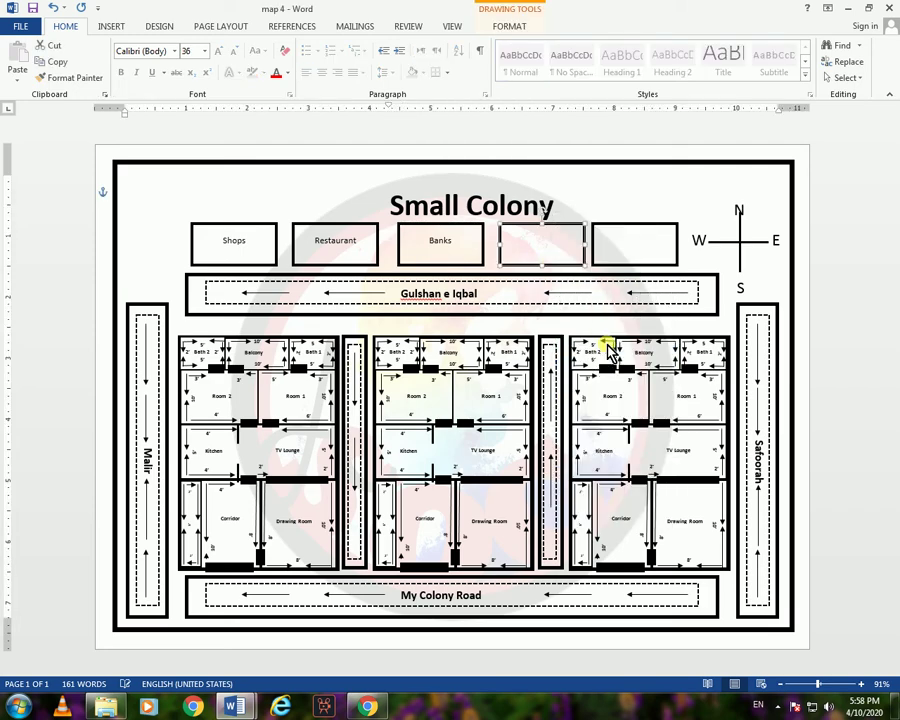
click(565, 240)
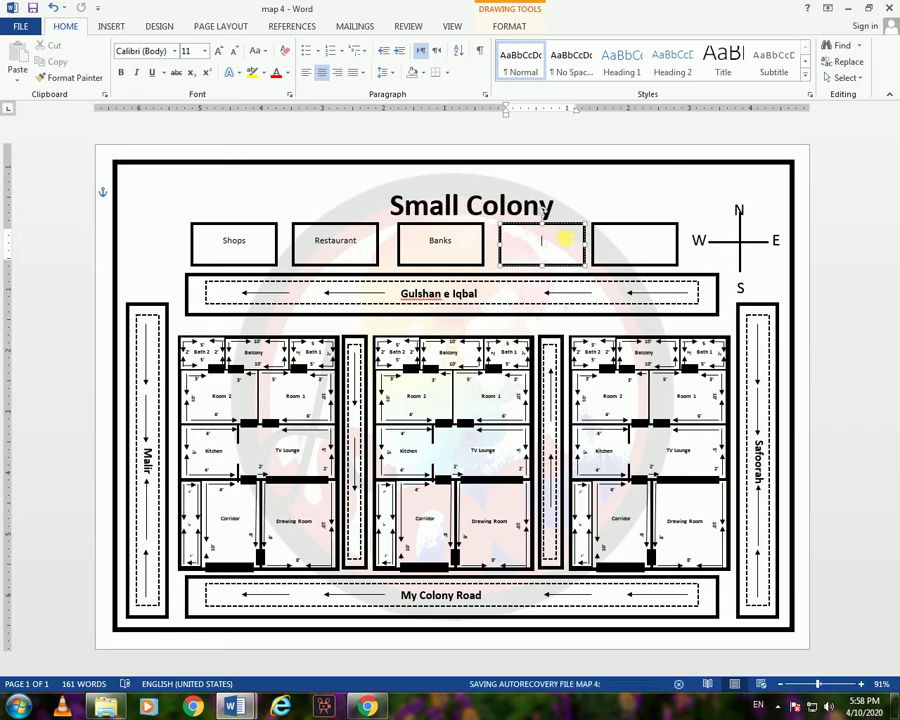
text(Sc)
text(hool)
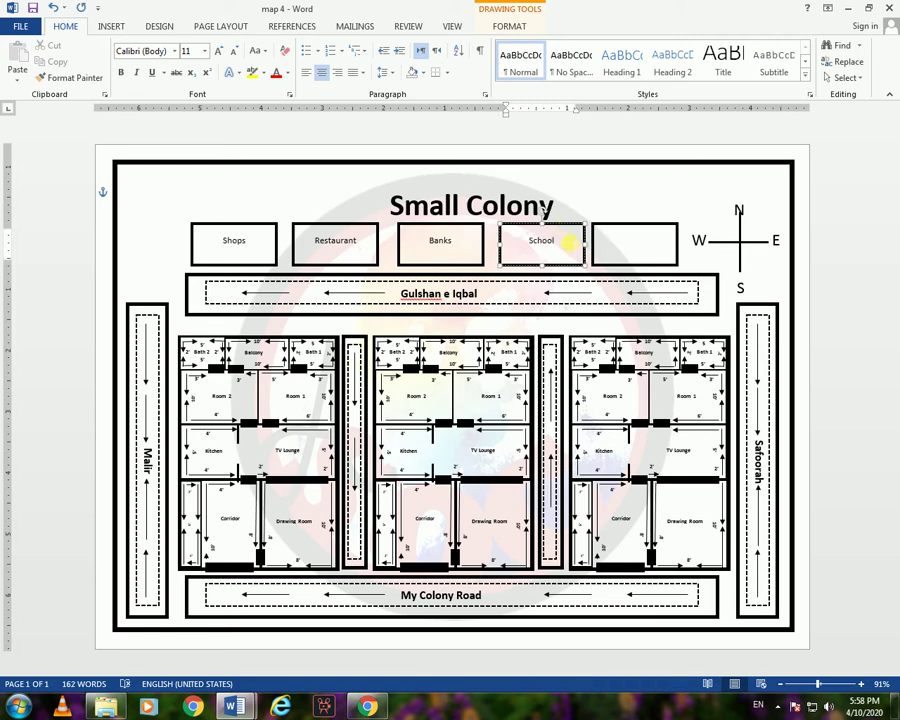
text(s)
- Start typing 'Super Stores' into the fifth box
right_click(639, 221)
click(686, 306)
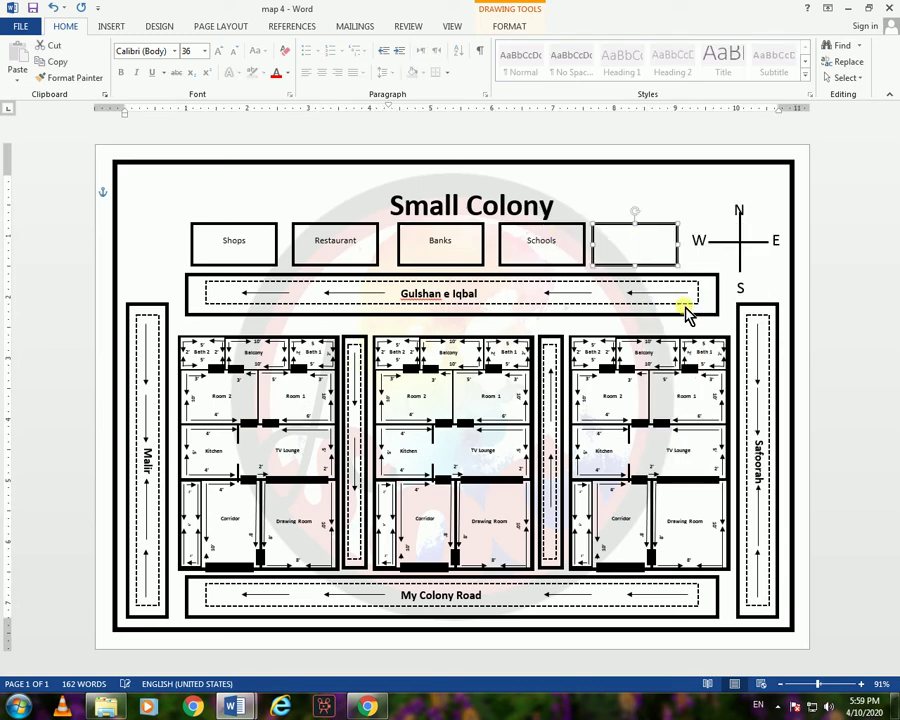
text(Super)
text( Stor)
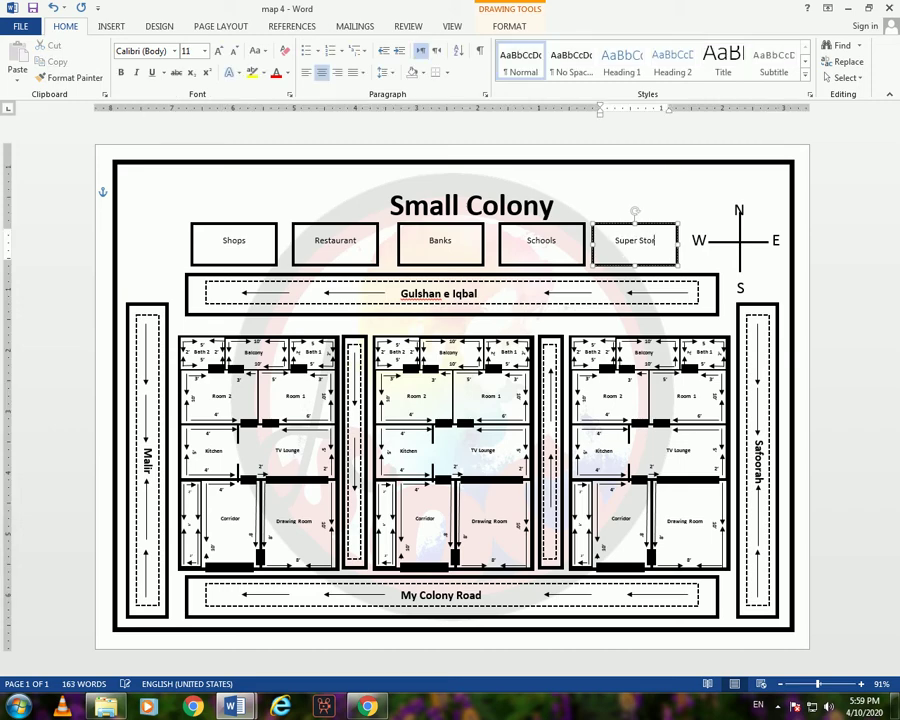
text(es)
- Zoom to 164% to check the map's labels, then zoom back out to 73%
drag(817, 684, 826, 684)
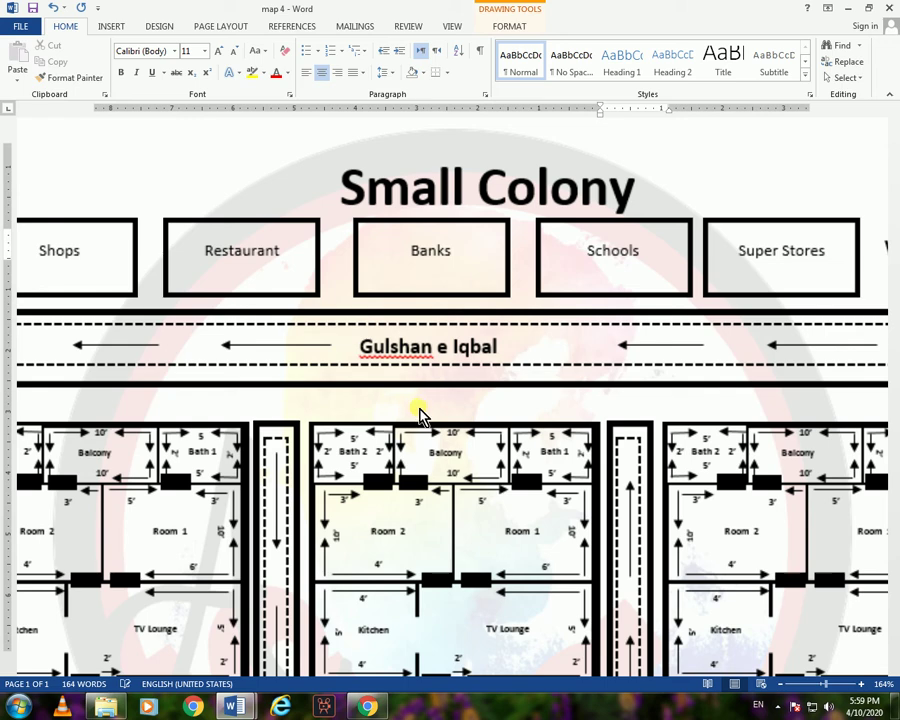
scroll(417, 415, down, 5)
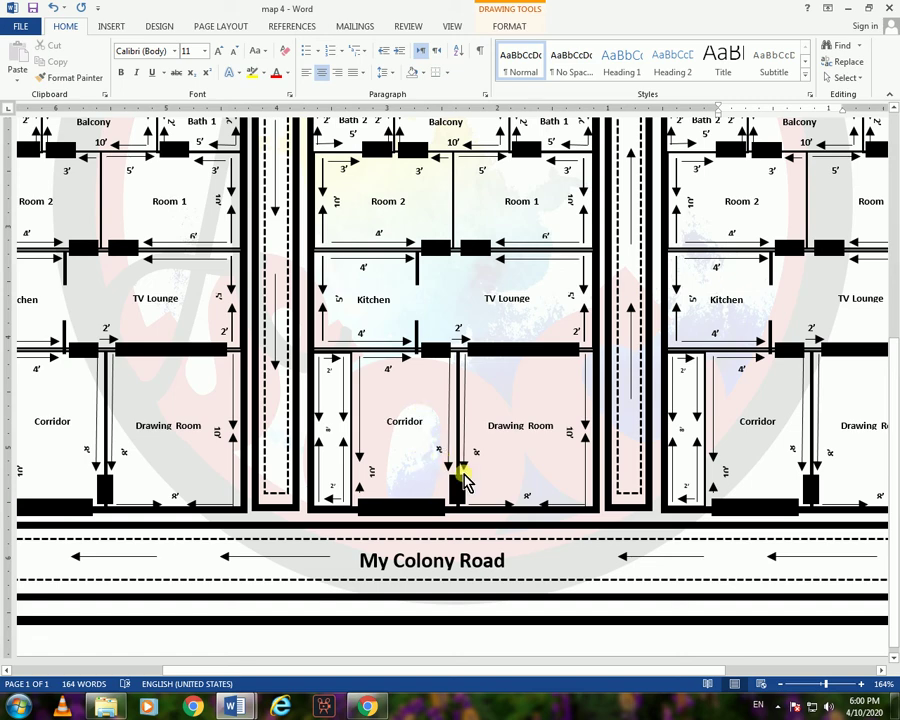
scroll(757, 563, up, 6)
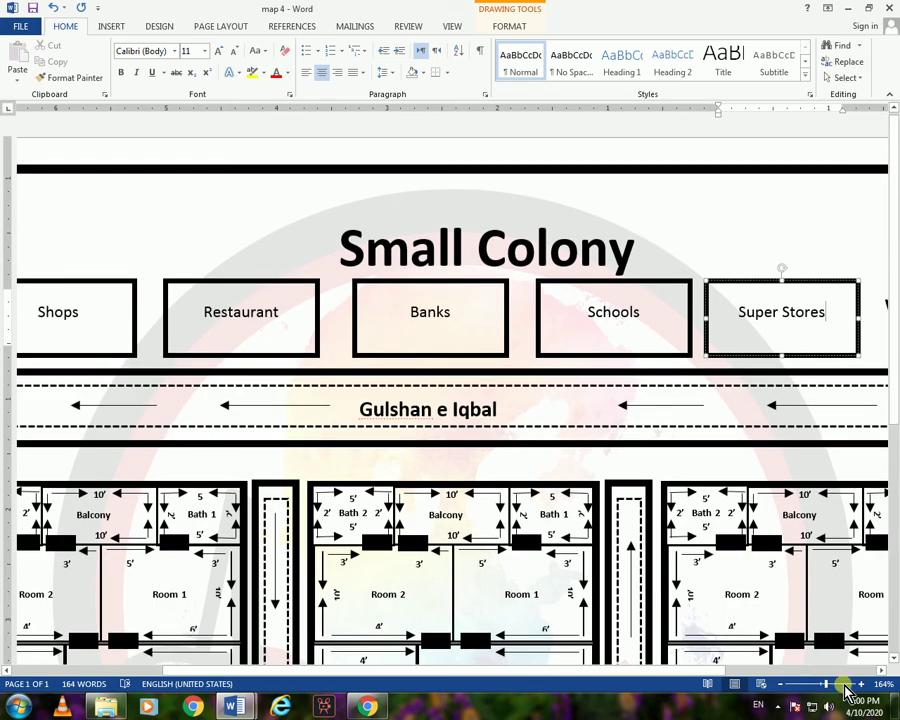
scroll(660, 588, down, 2)
scroll(580, 565, down, 4)
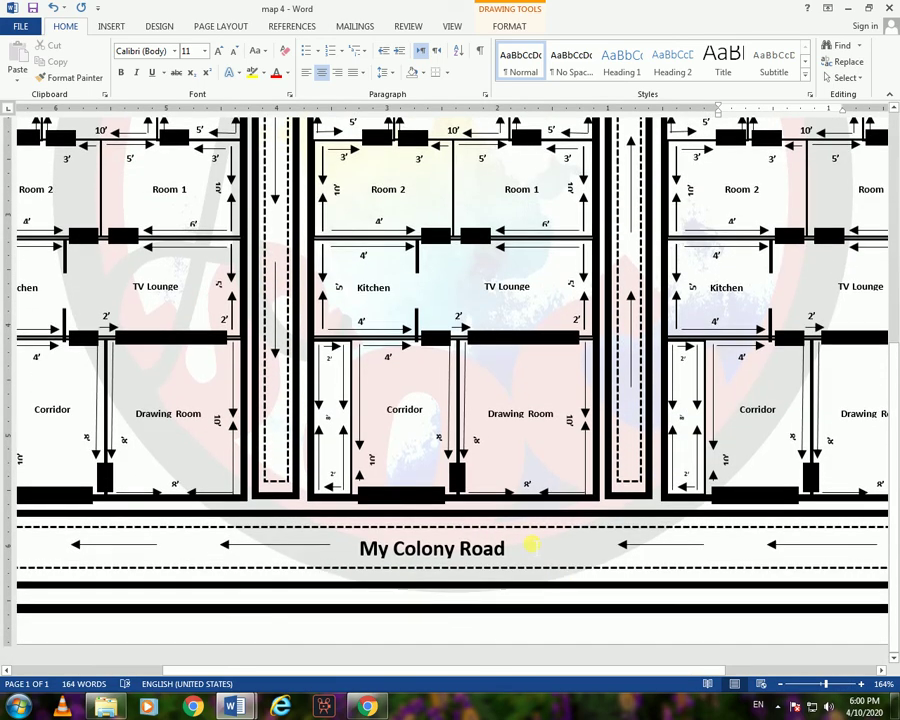
scroll(527, 545, up, 5)
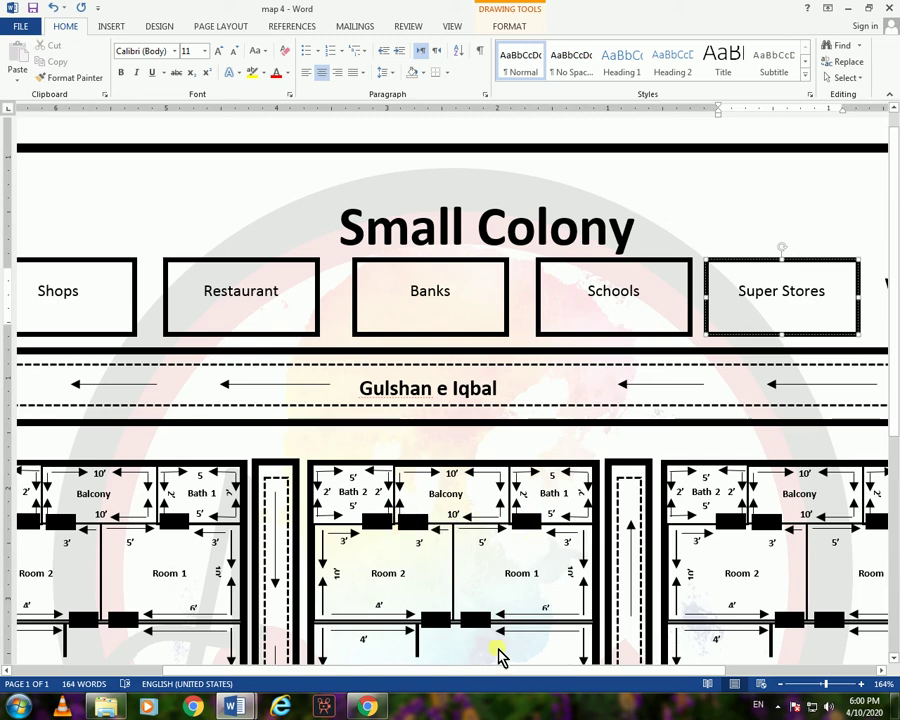
scroll(645, 495, down, 5)
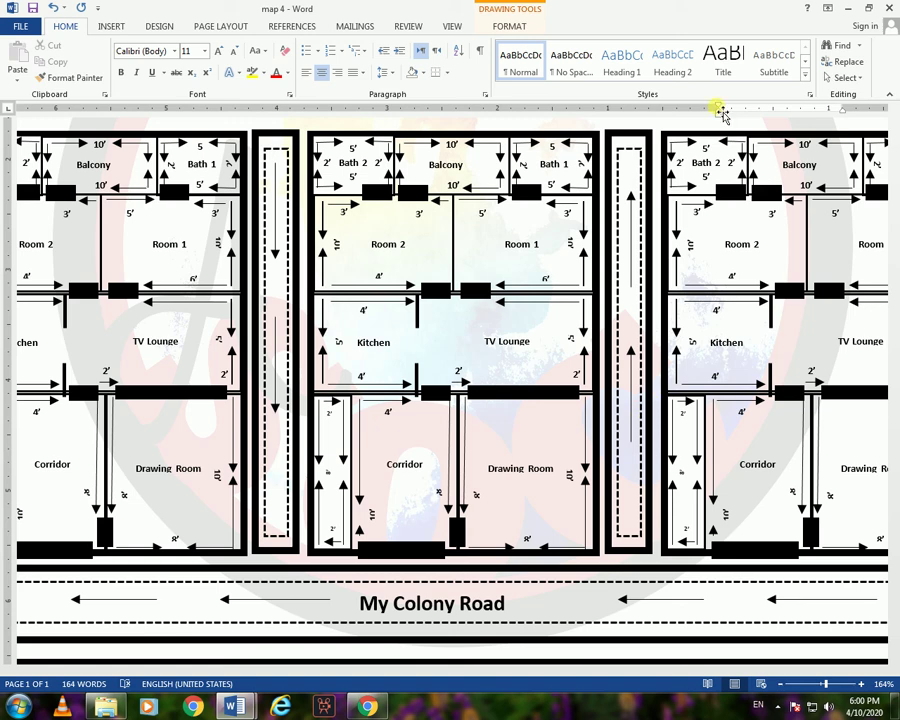
key(Delete)
click(811, 685)
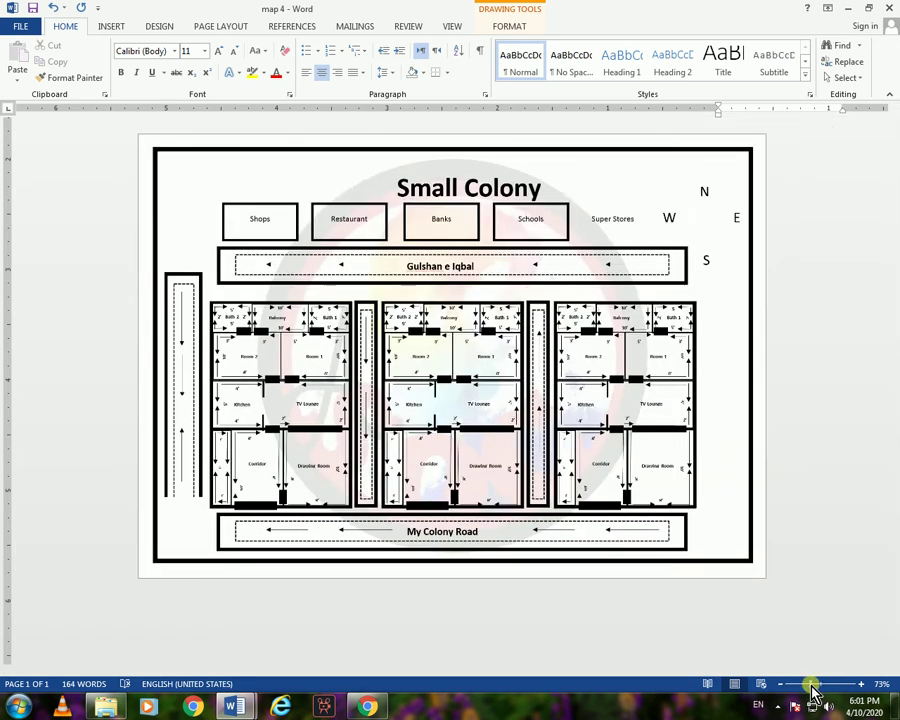